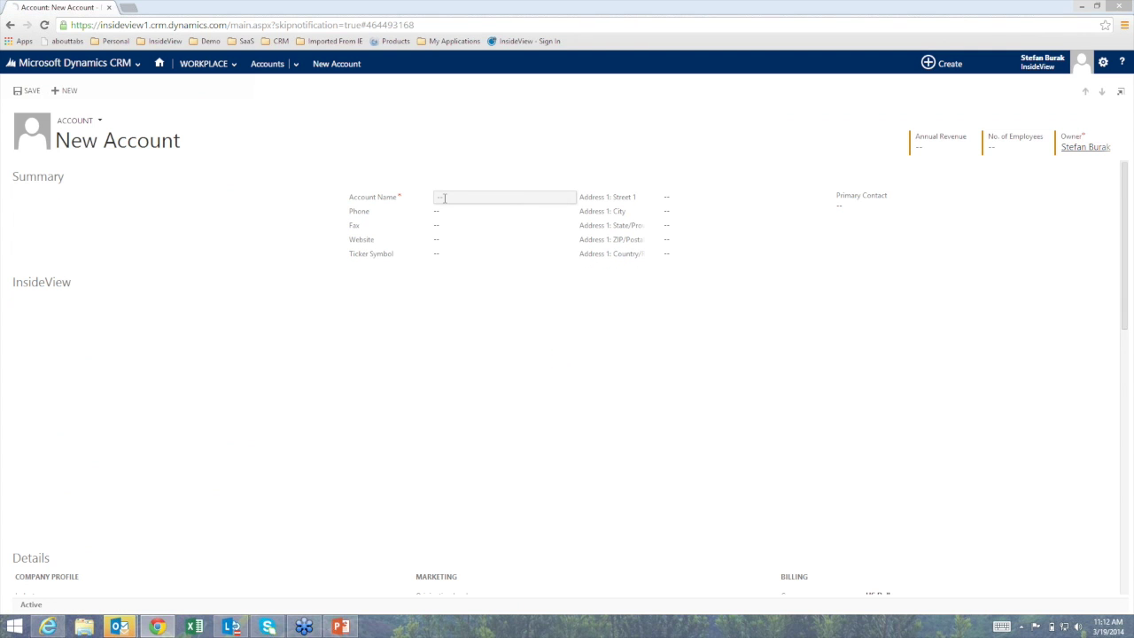
Enter "Intuit" as the new account's name and save the record.
left_click(444, 198)
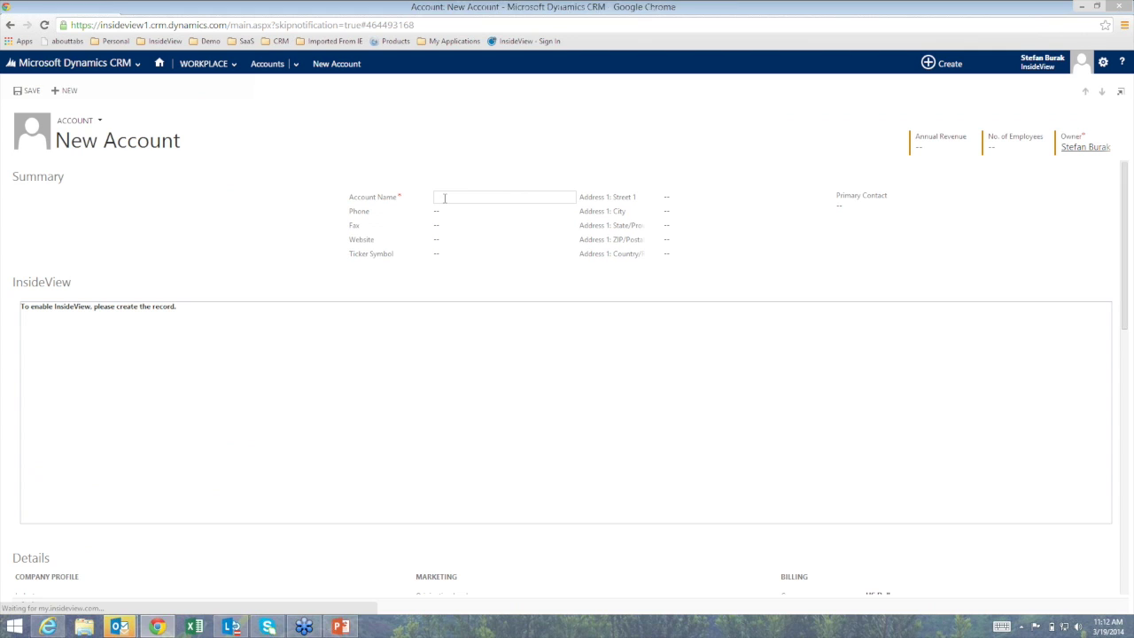
type("Infu")
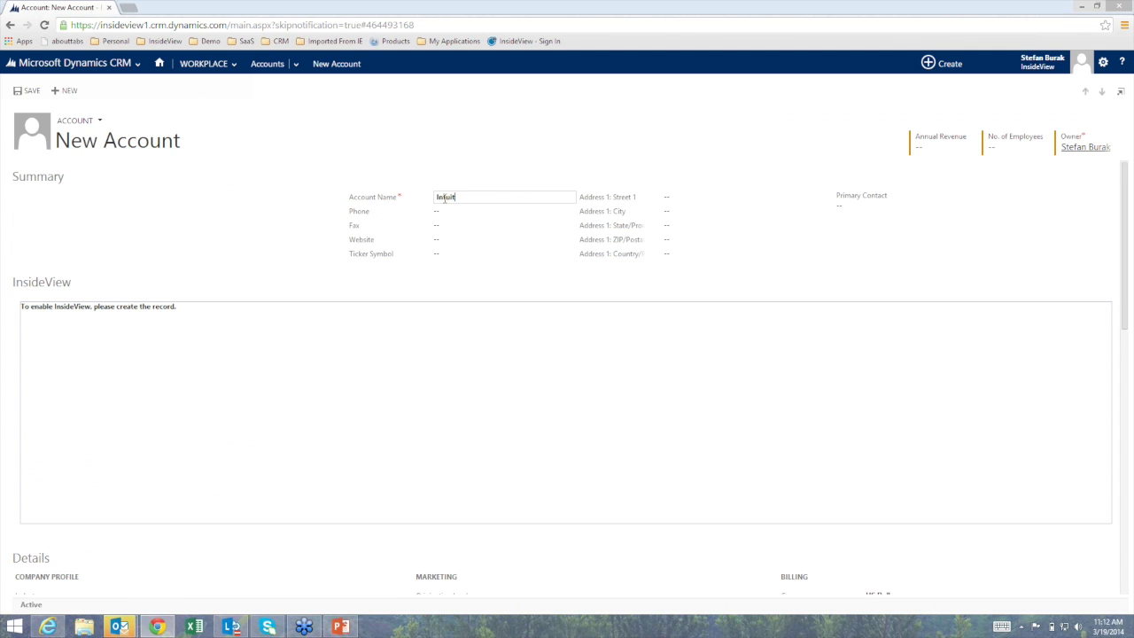
type("it")
left_click(31, 91)
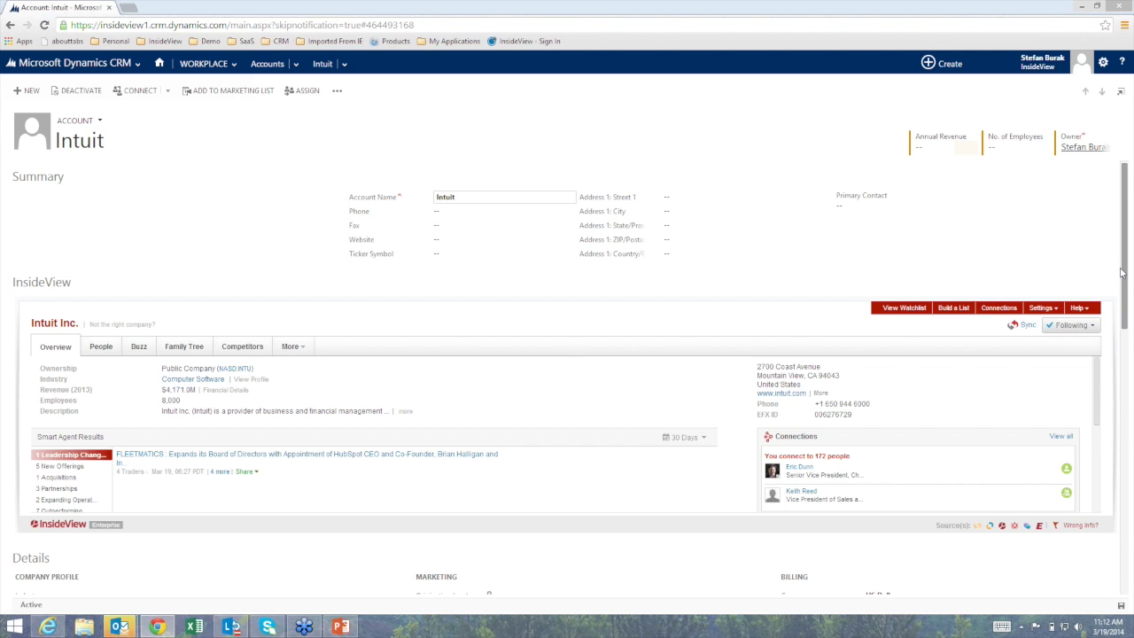
Review the company overview in the InsideView section, including the Computer Software industry information and the full description.
scroll(1119, 278, "down", 1)
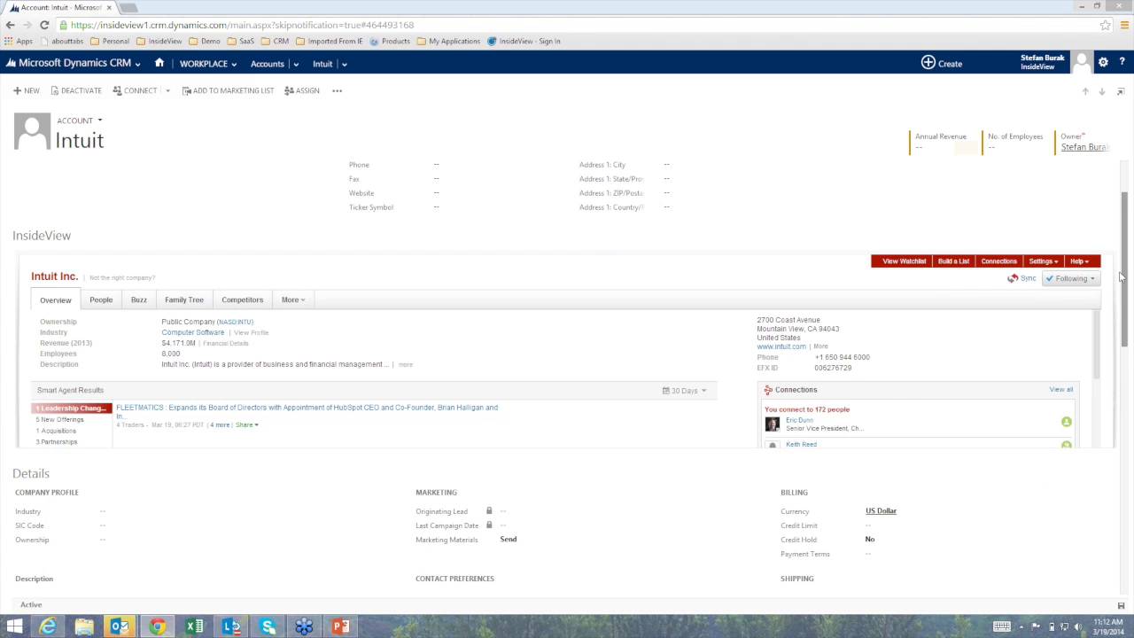
scroll(1119, 278, "down", 1)
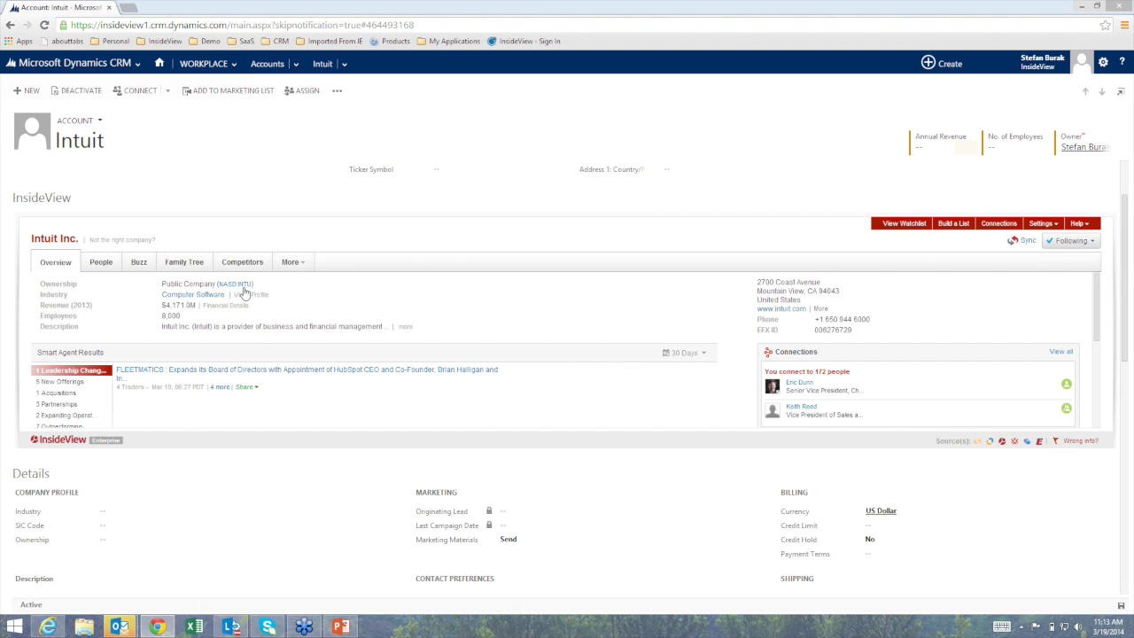
left_click(200, 297)
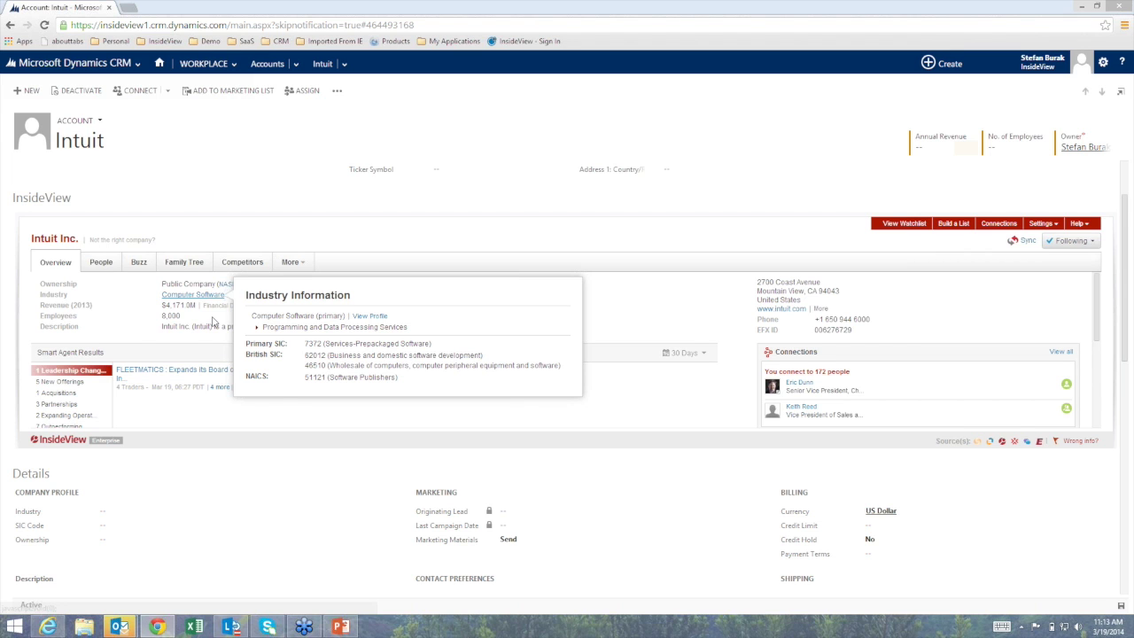
left_click(199, 324)
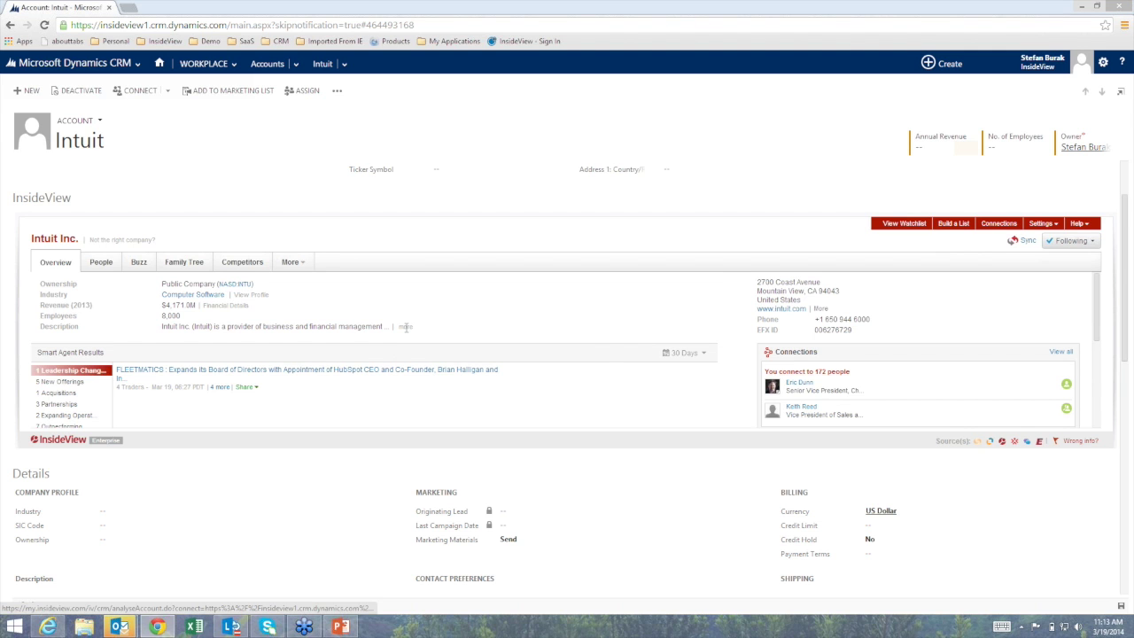
left_click(405, 327)
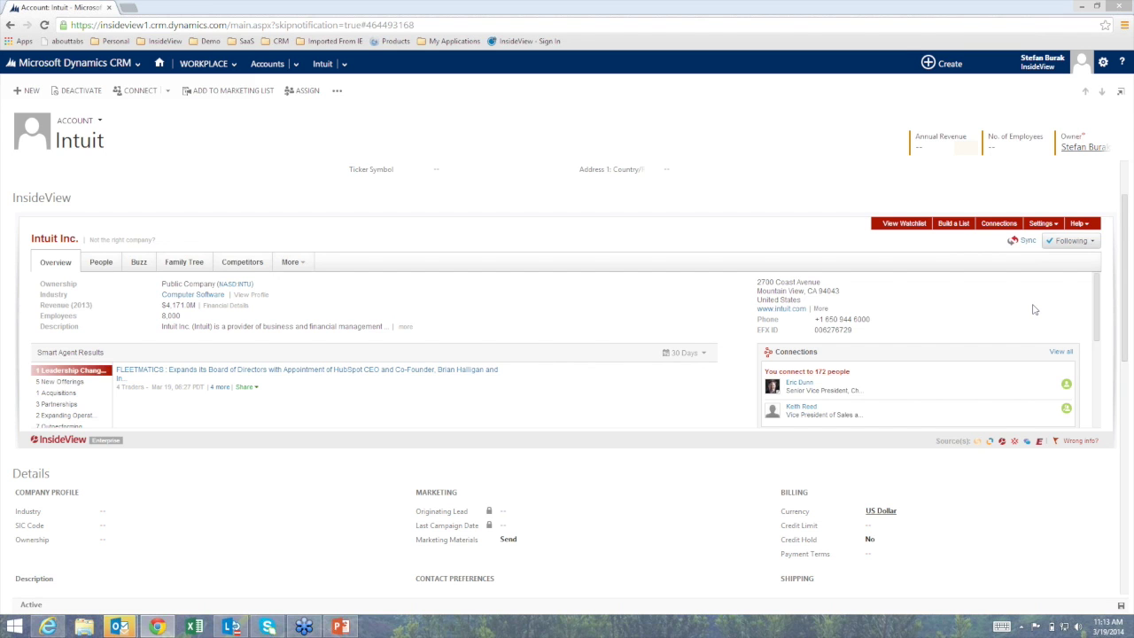
Sync the account with InsideView, selecting all fields including the account name, and update the account.
left_click(1025, 244)
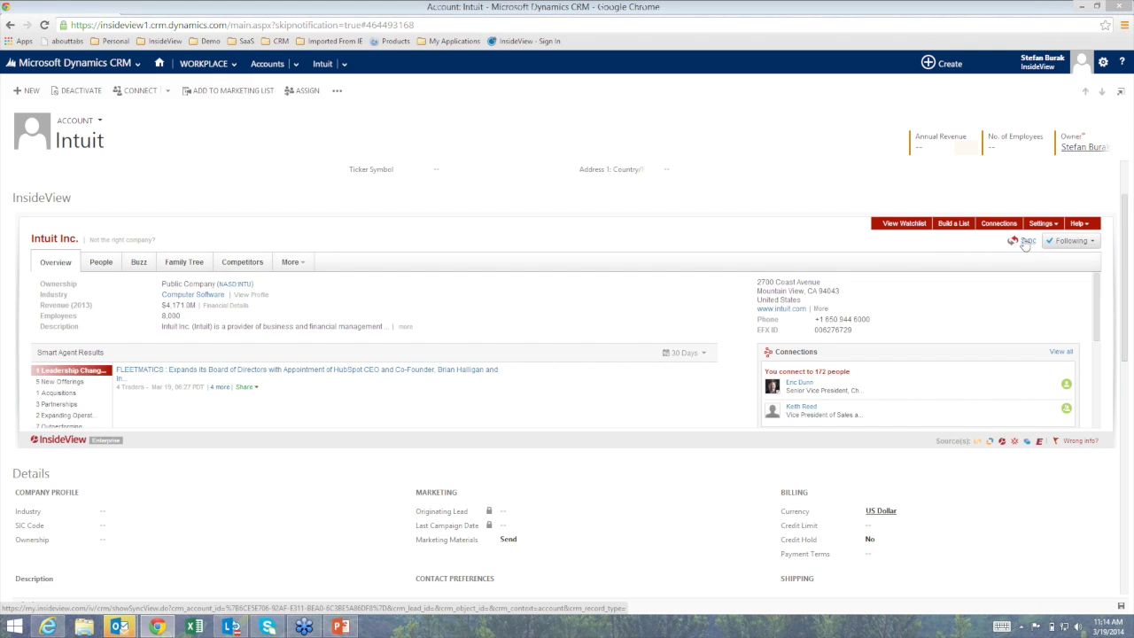
left_click(1025, 244)
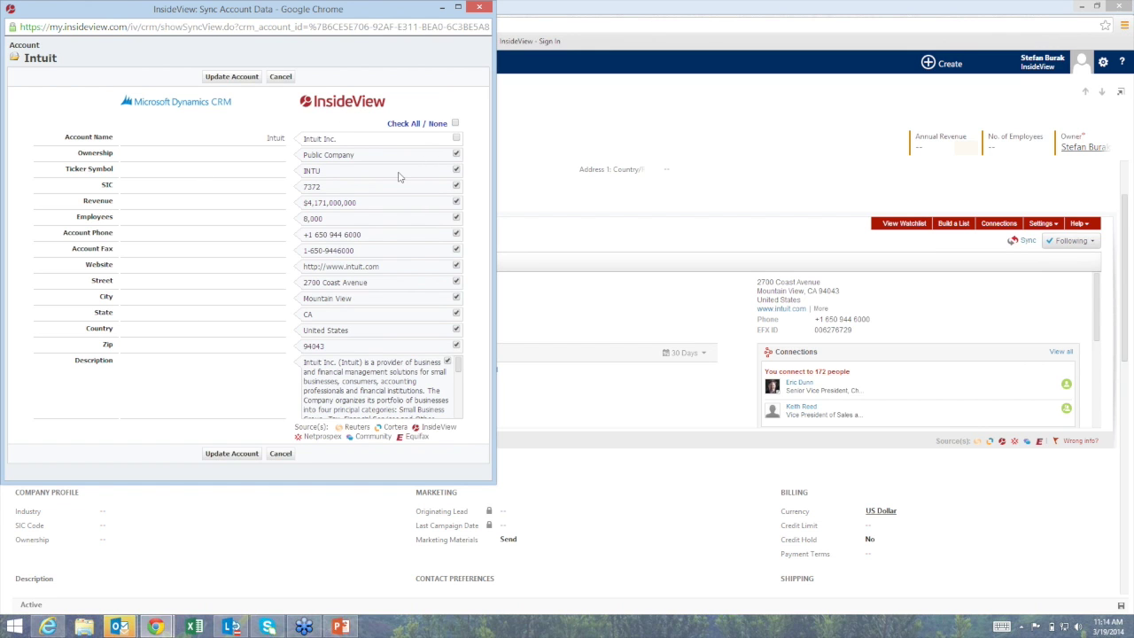
left_click(455, 125)
left_click(235, 78)
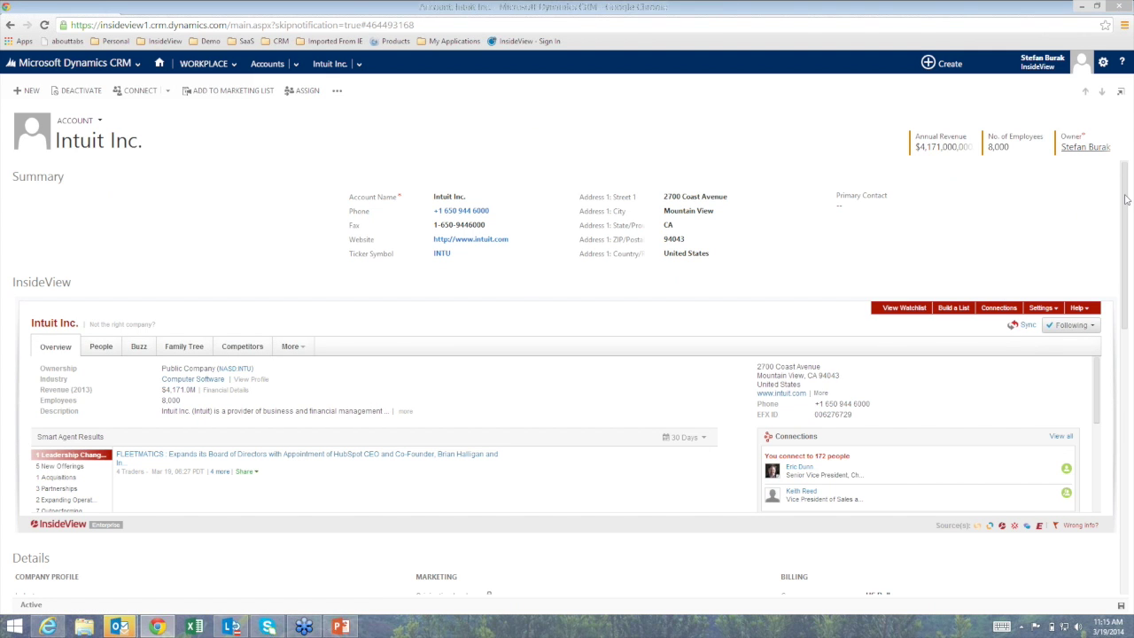
Show the Expanding Operations results among the smart agent news and display the sharing options of the FLEETMATICS article.
left_click_drag(1126, 209, 1126, 215)
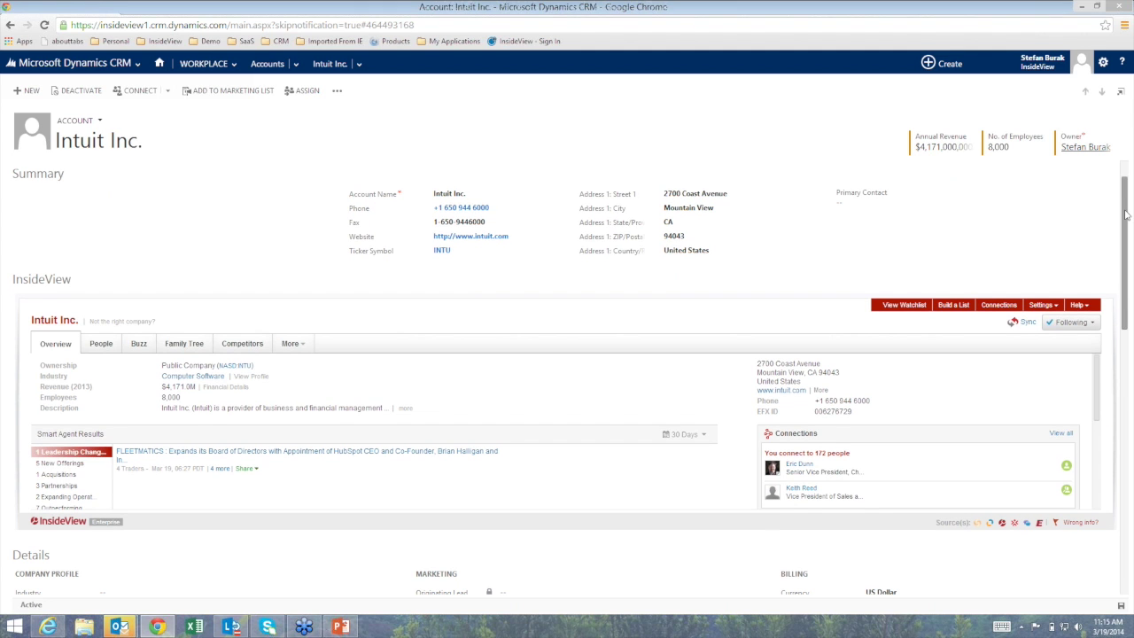
scroll(1125, 216, "down", 1)
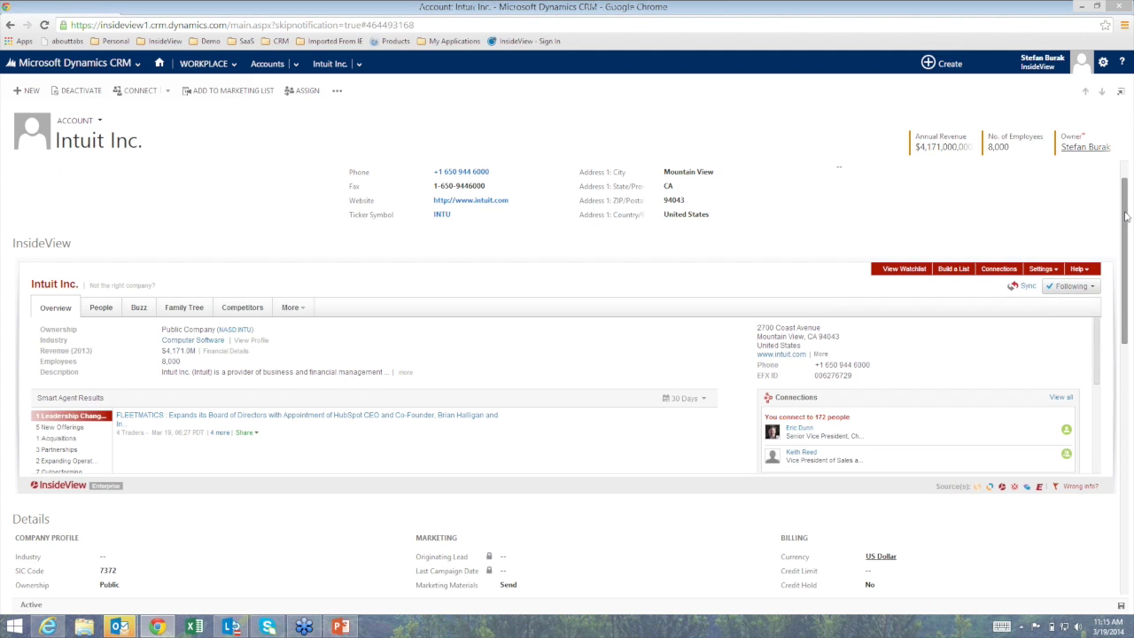
left_click_drag(1126, 216, 1126, 218)
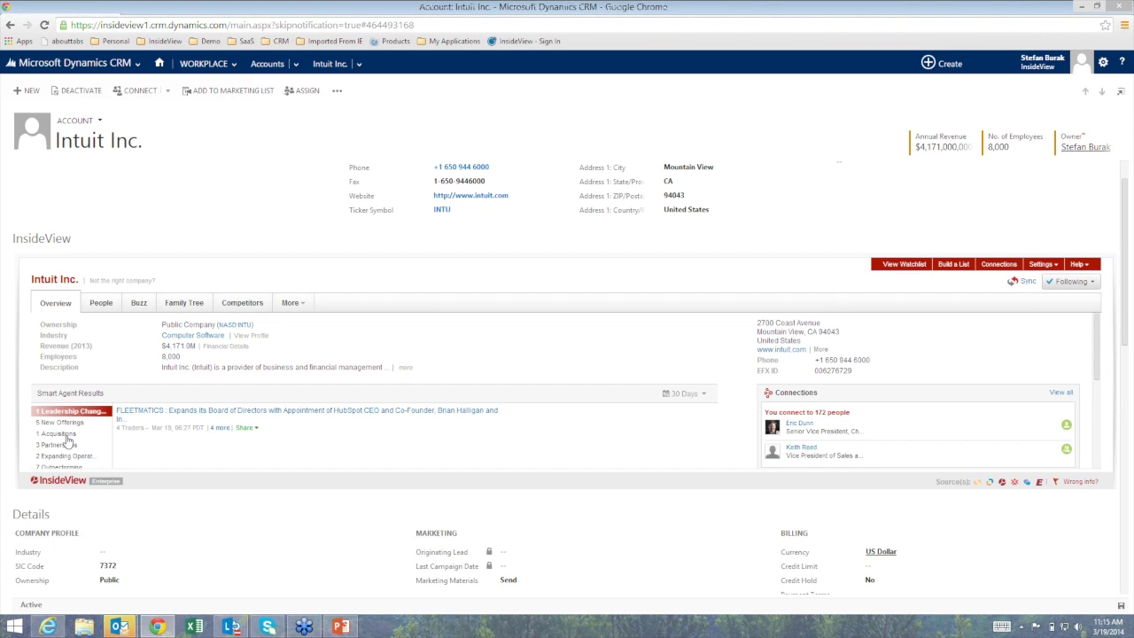
left_click(53, 456)
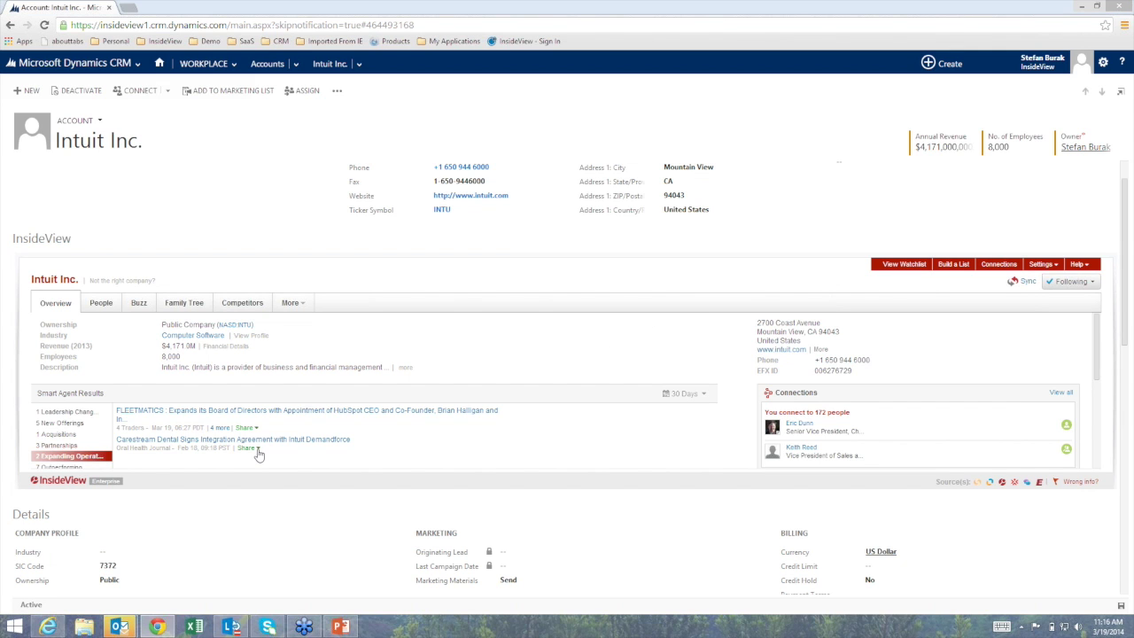
mouse_move(260, 416)
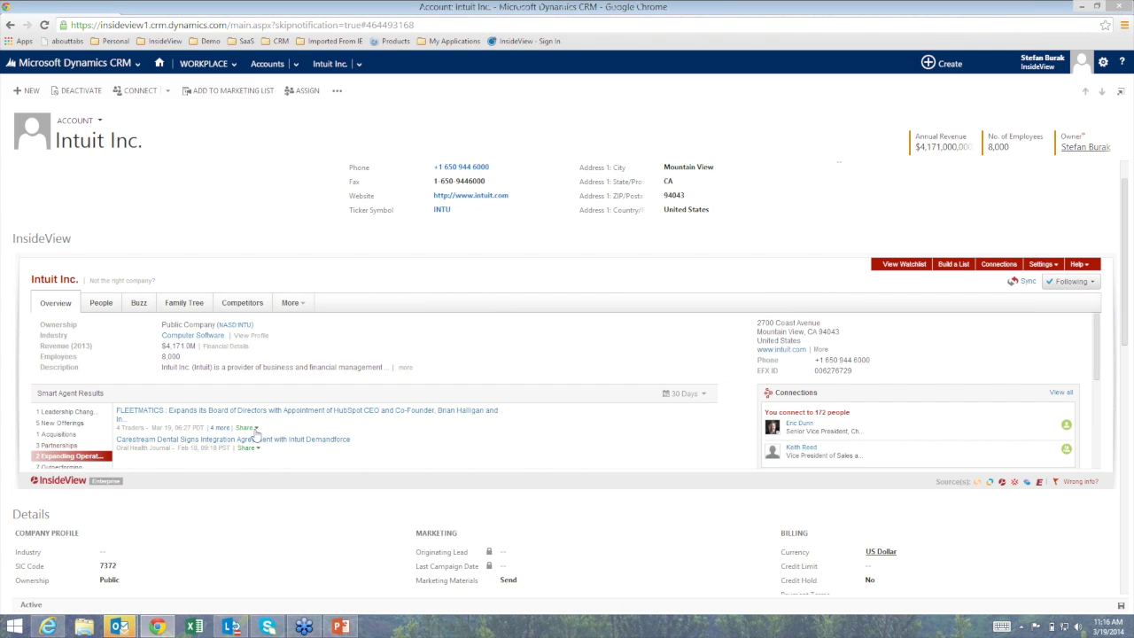
left_click(255, 428)
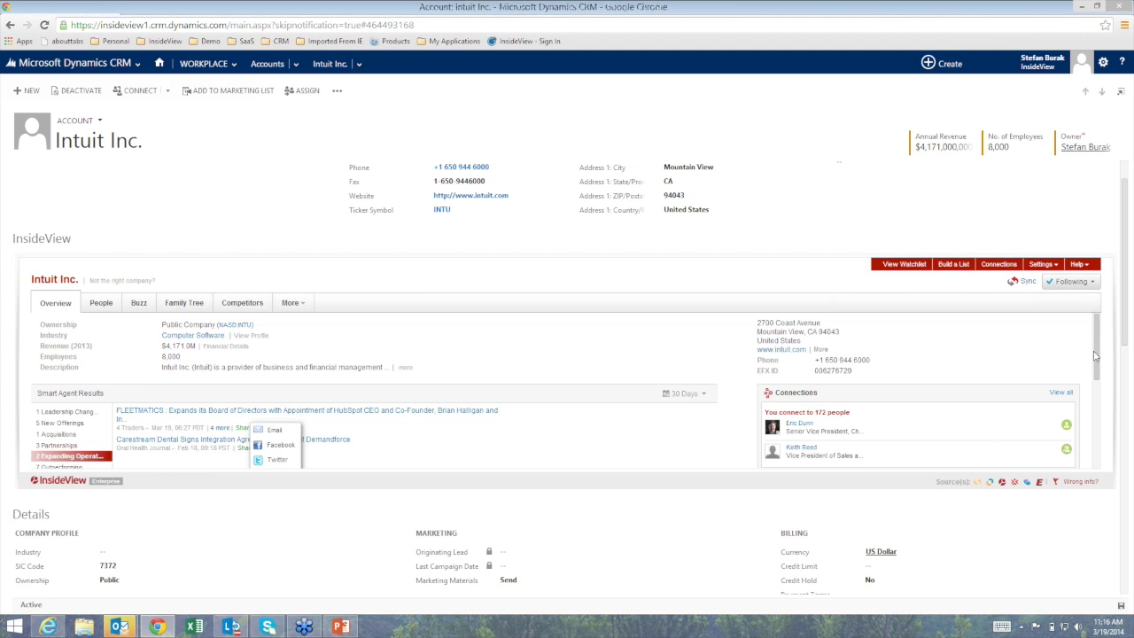
Disable the Compliance standard agent in InsideView's agent management and apply the changes.
left_click_drag(1095, 355, 1095, 363)
scroll(1095, 359, "down", 1)
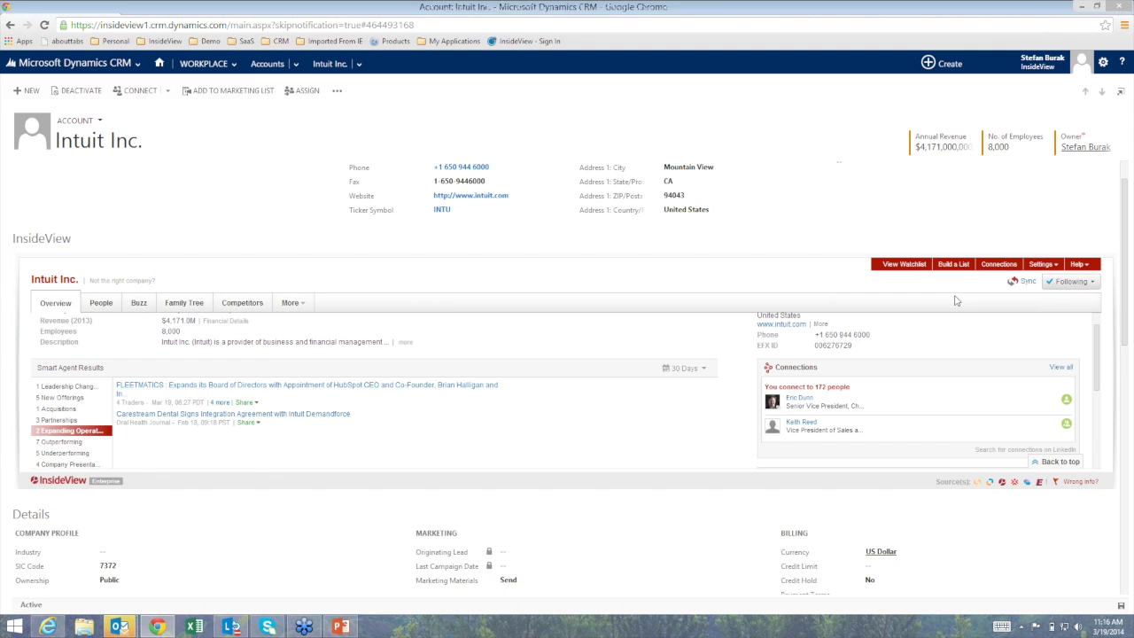
left_click(1041, 264)
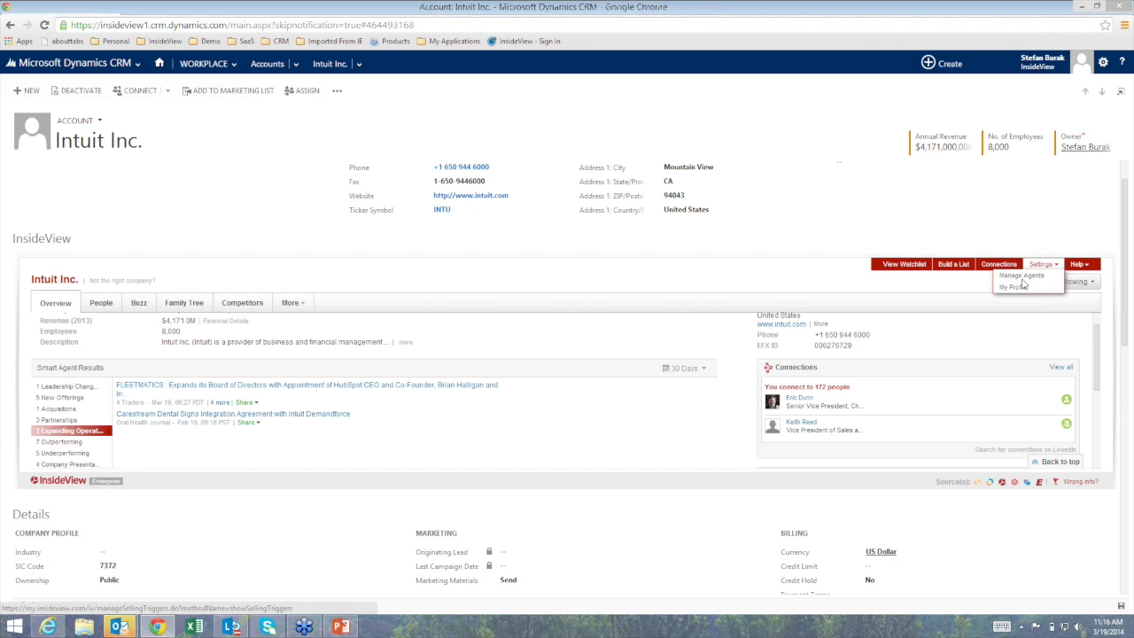
left_click(1022, 282)
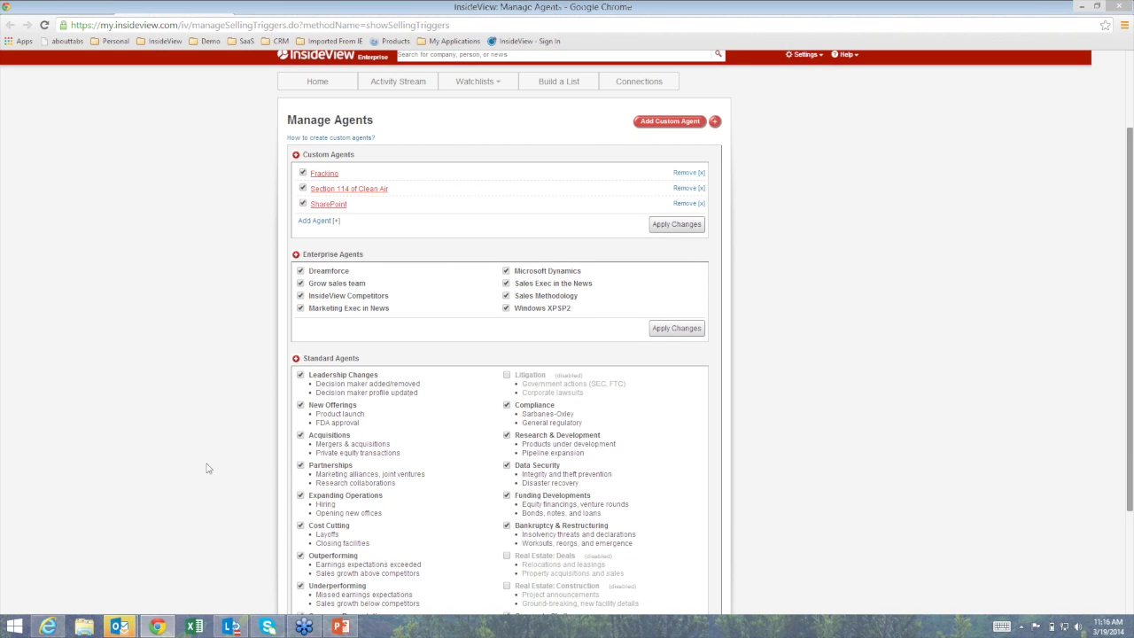
scroll(354, 483, "down", 2)
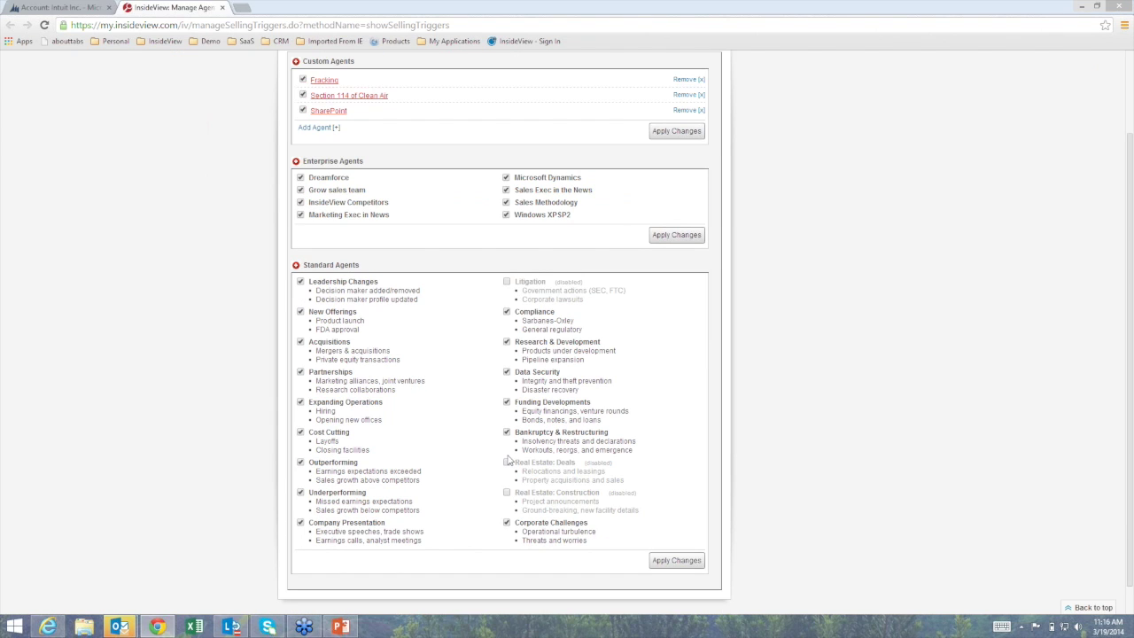
left_click(508, 313)
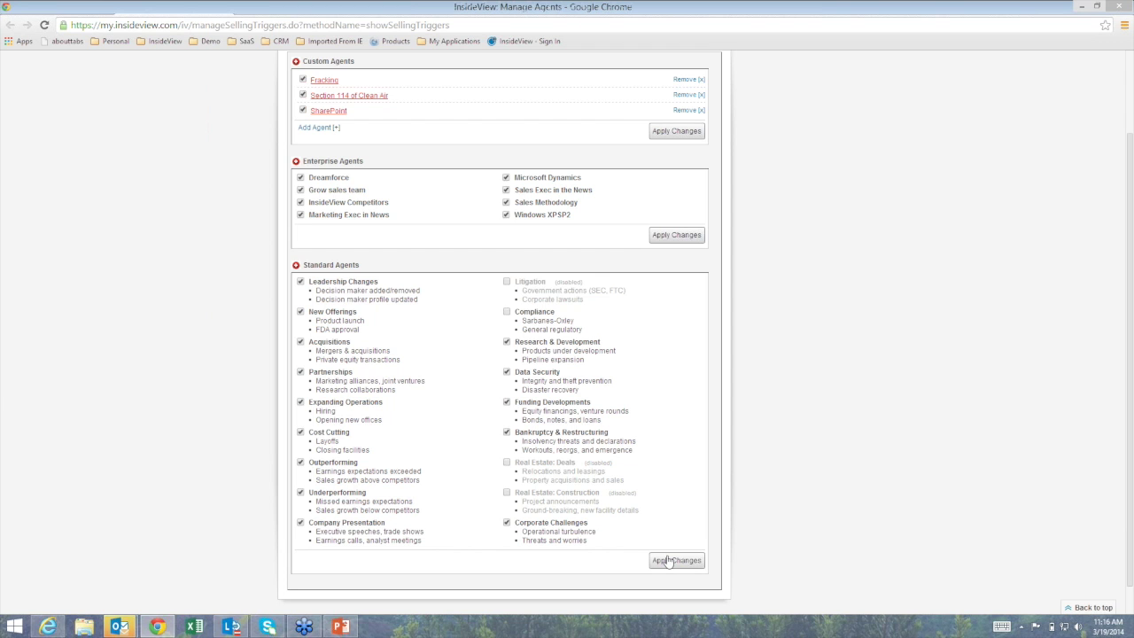
left_click(669, 561)
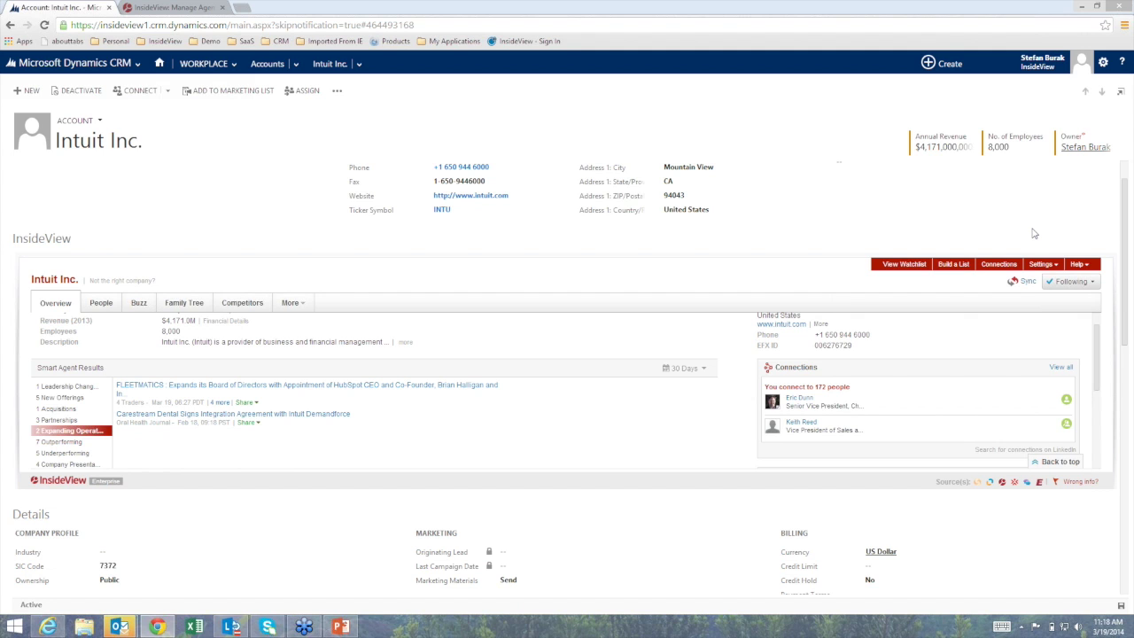
Check the account's following options, view the watchlists, and show the alert settings of the frequently viewed watchlist.
left_click(1091, 282)
left_click(902, 264)
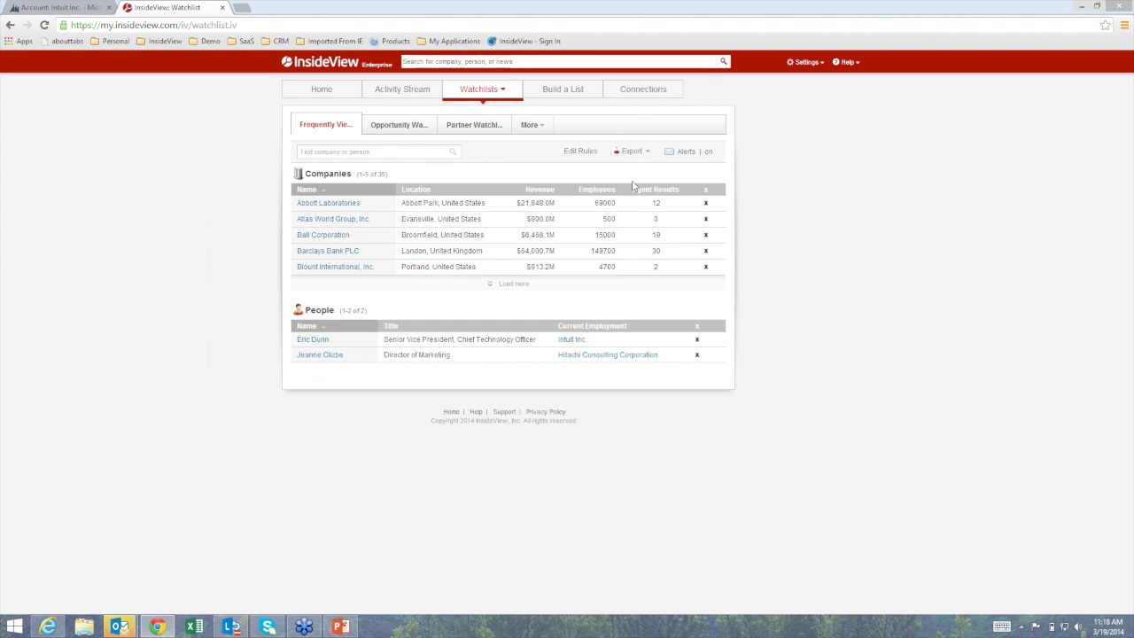
left_click(682, 155)
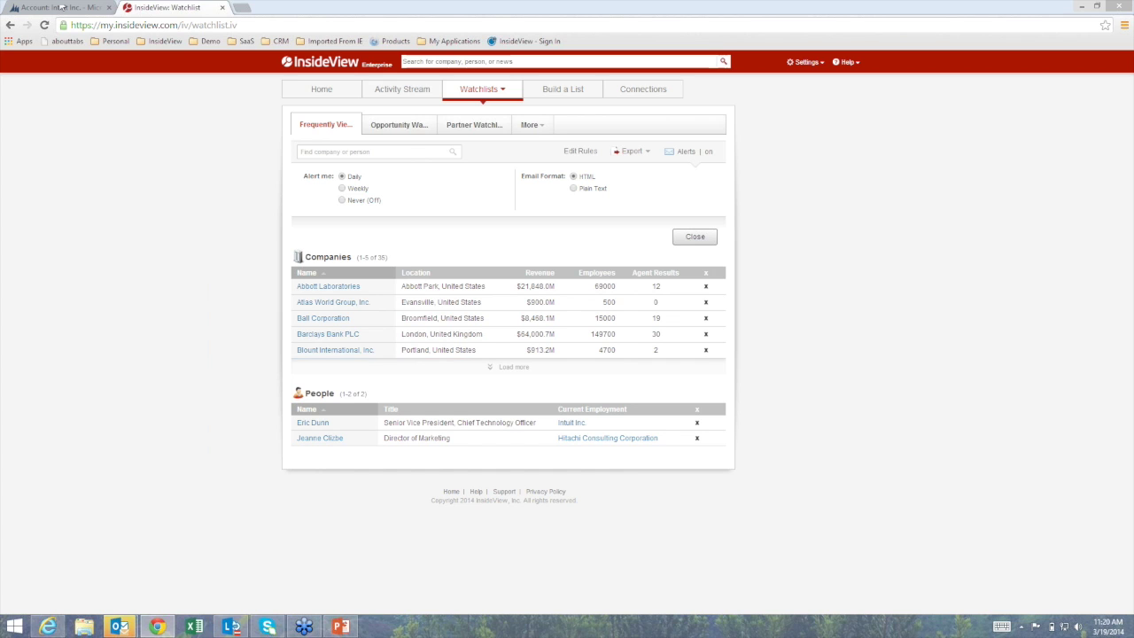
Return to the Intuit Inc. account record and view the company's people list in InsideView.
left_click(61, 7)
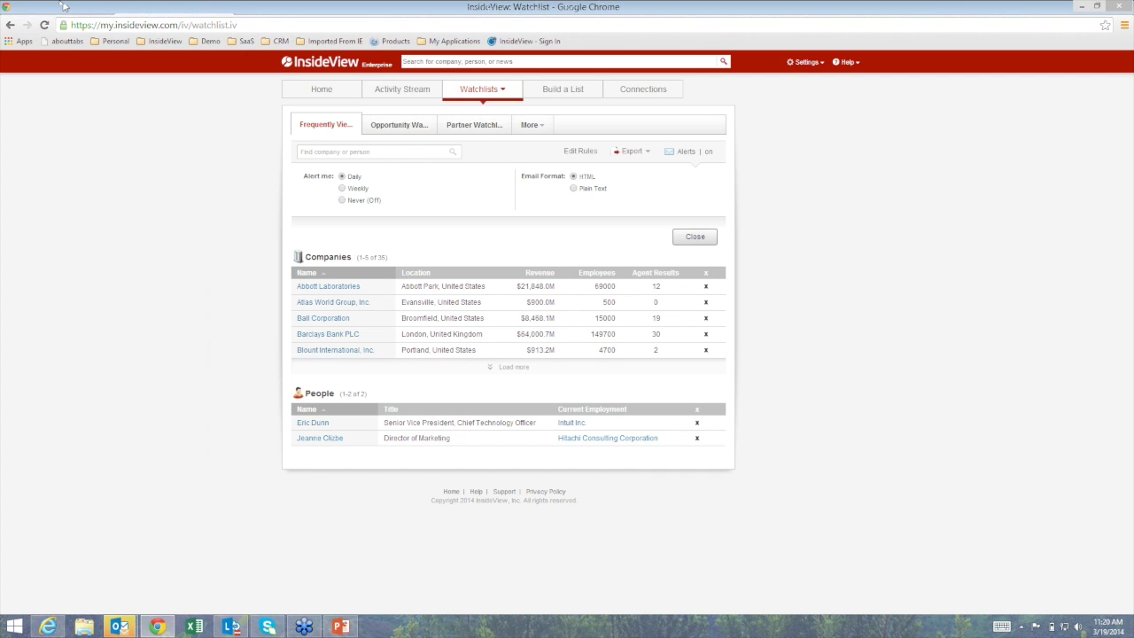
left_click_drag(64, 7, 57, 9)
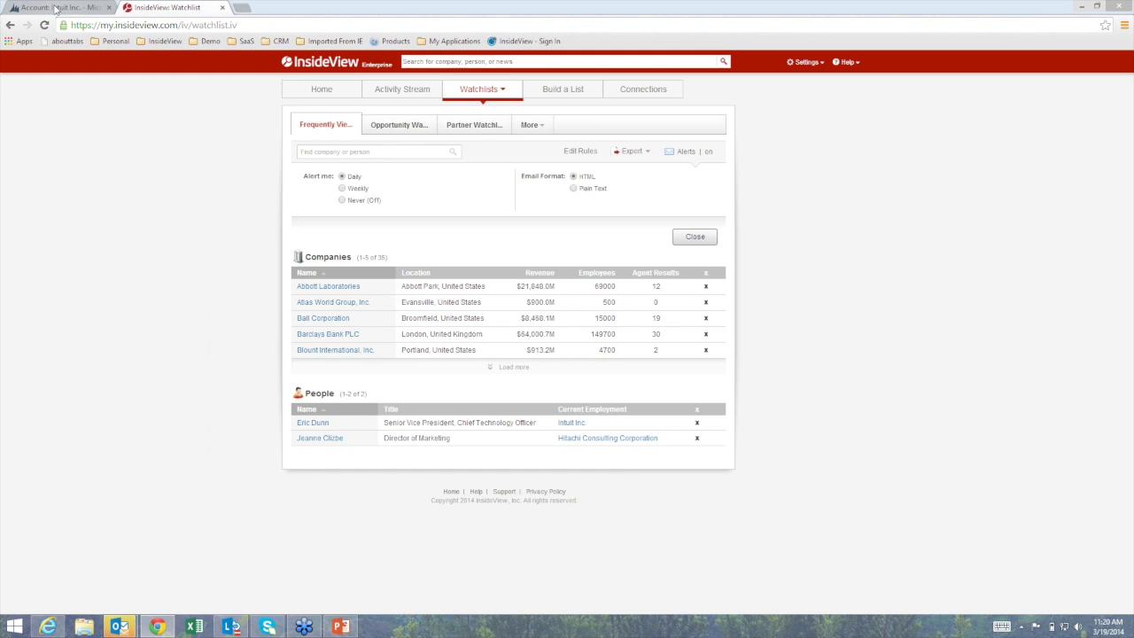
left_click_drag(53, 11, 112, 242)
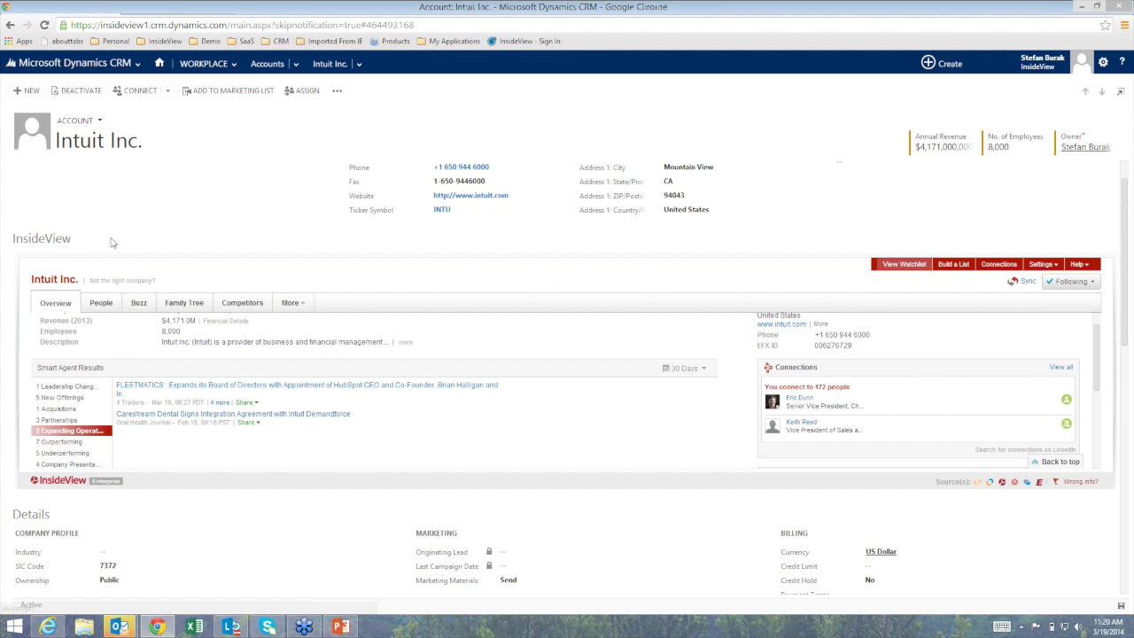
left_click(102, 302)
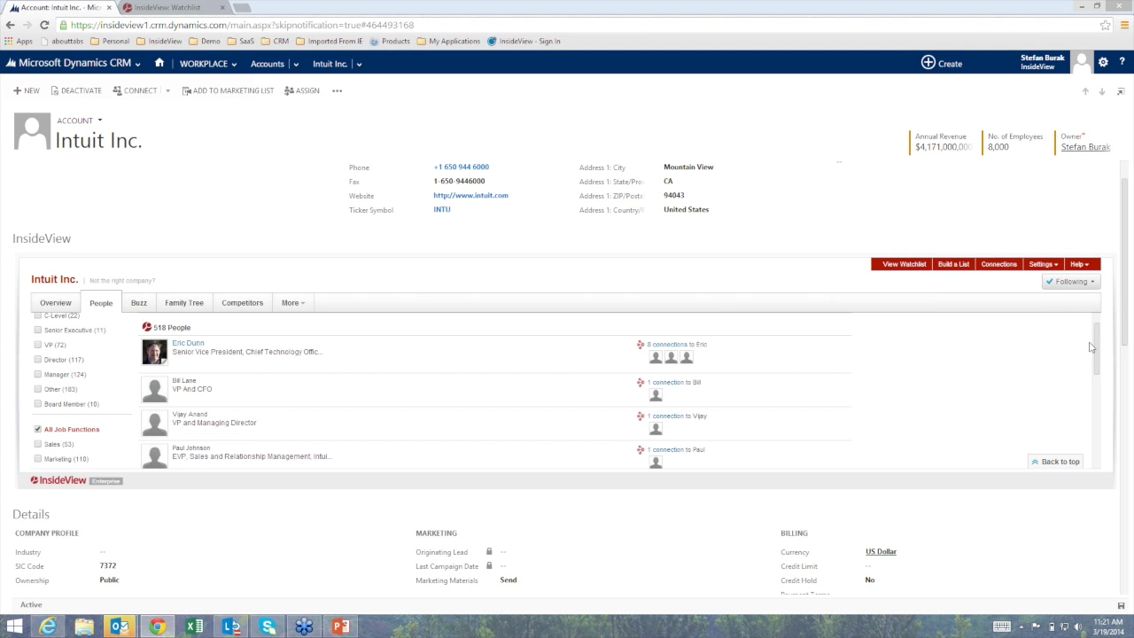
scroll(274, 324, "up", 1)
scroll(33, 352, "up", 2)
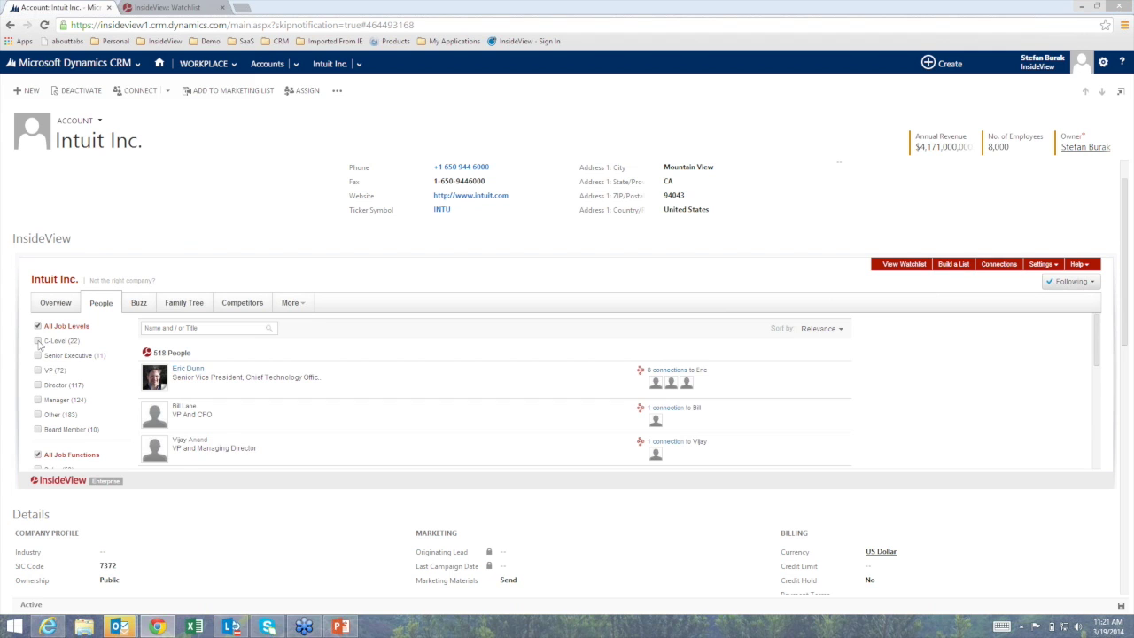
Filter the people list by the Sales and IT job functions, and deselect Sales.
scroll(39, 346, "down", 1)
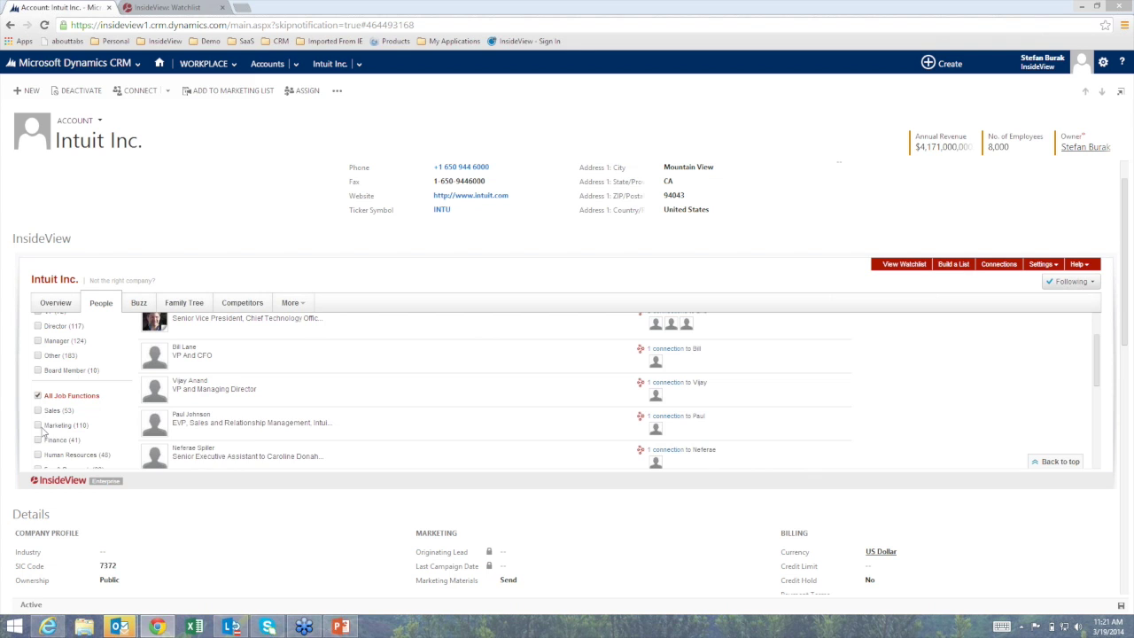
scroll(38, 366, "down", 1)
left_click(37, 350)
left_click(38, 440)
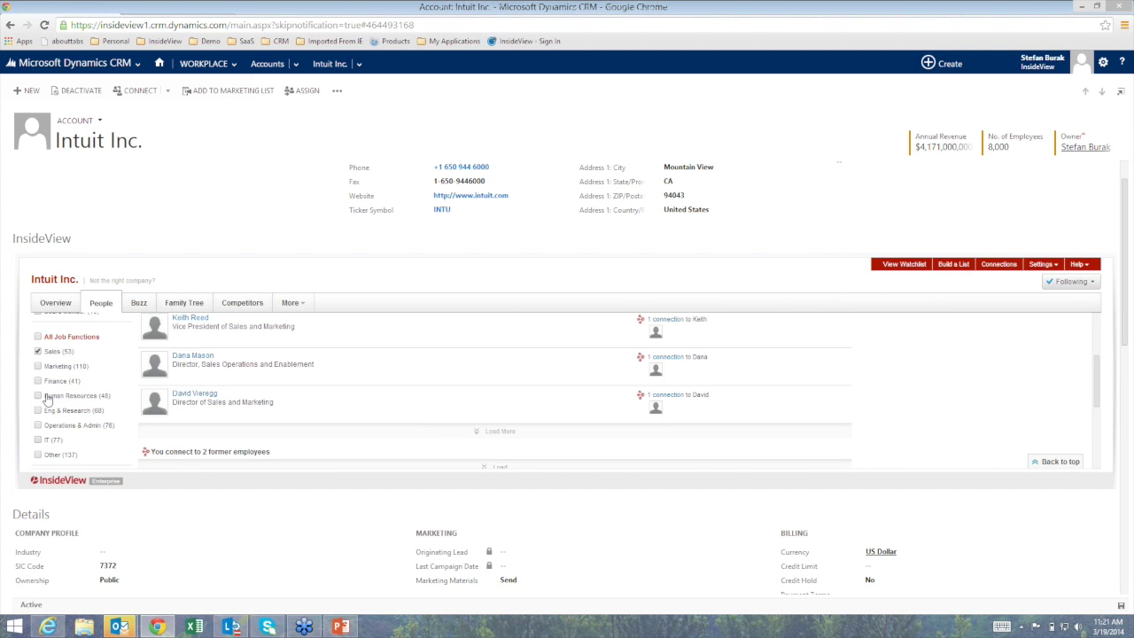
left_click(38, 352)
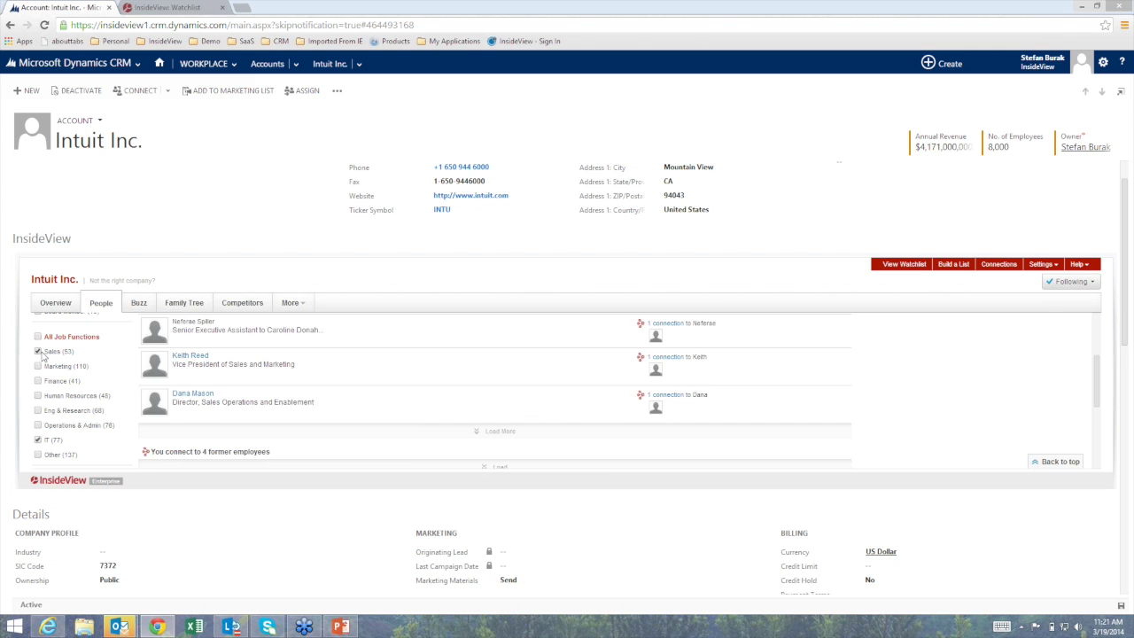
Reset the people filter to all job functions and open the profile of the Senior Vice President, Chief Technology Officer.
scroll(35, 440, "up", 1)
scroll(35, 440, "up", 1)
left_click(37, 455)
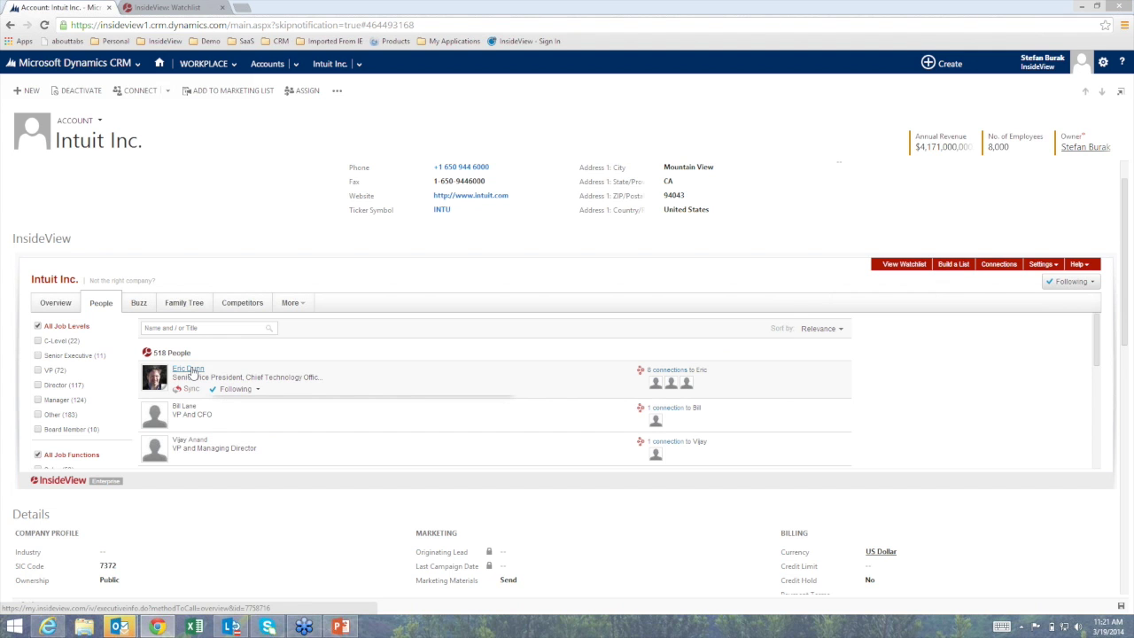
mouse_move(192, 372)
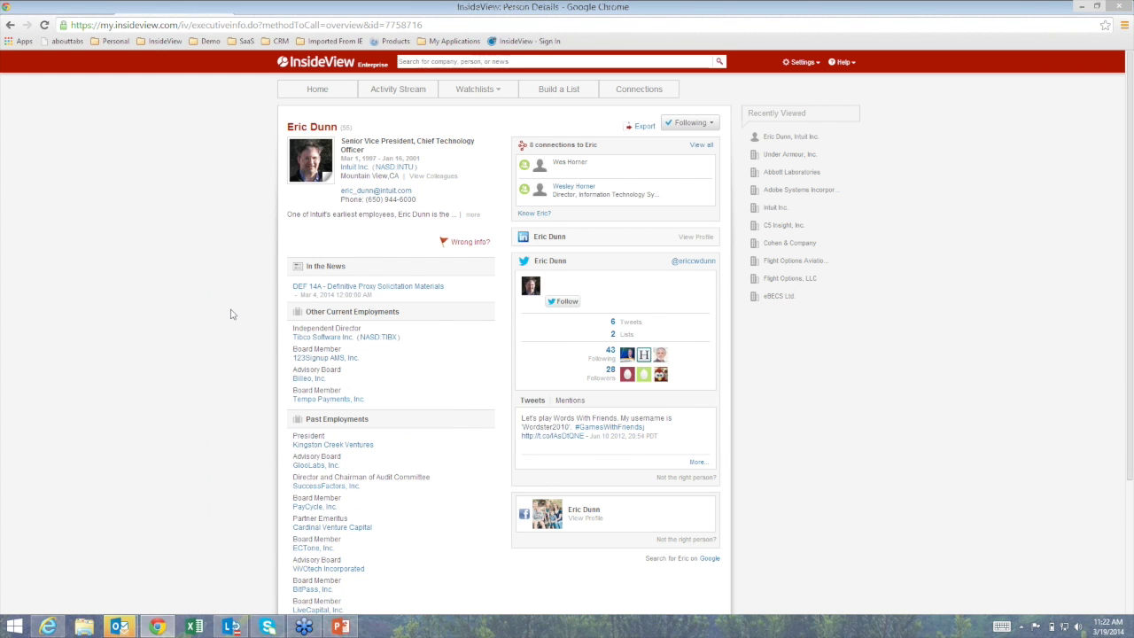
Review the executive's current and past employments, education and information sources on the profile.
scroll(178, 476, "down", 1)
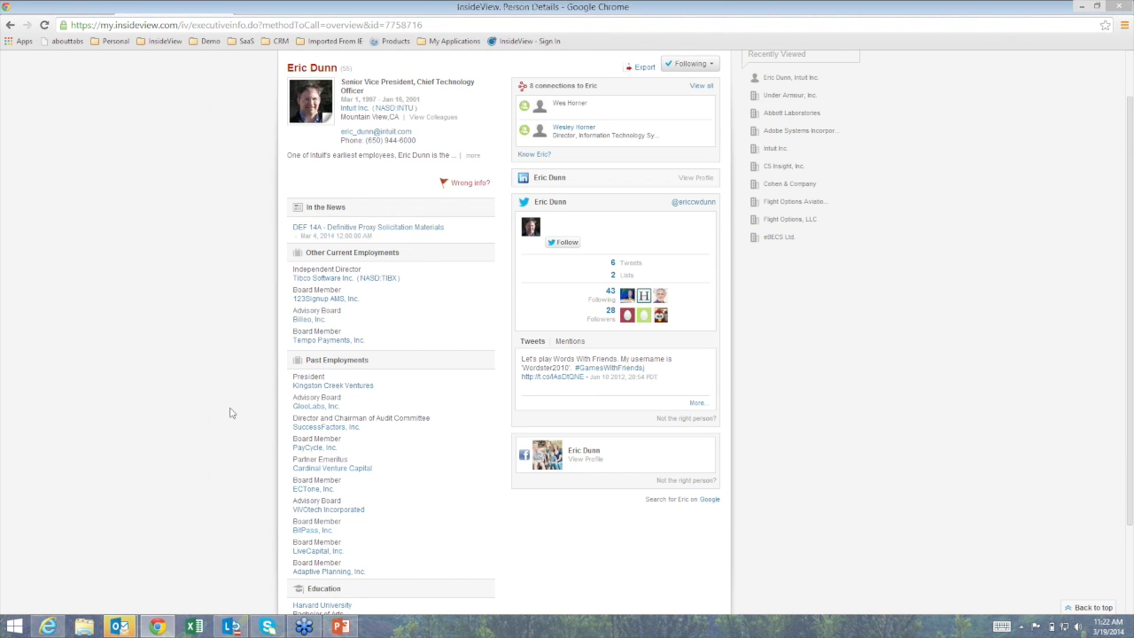
scroll(230, 413, "down", 1)
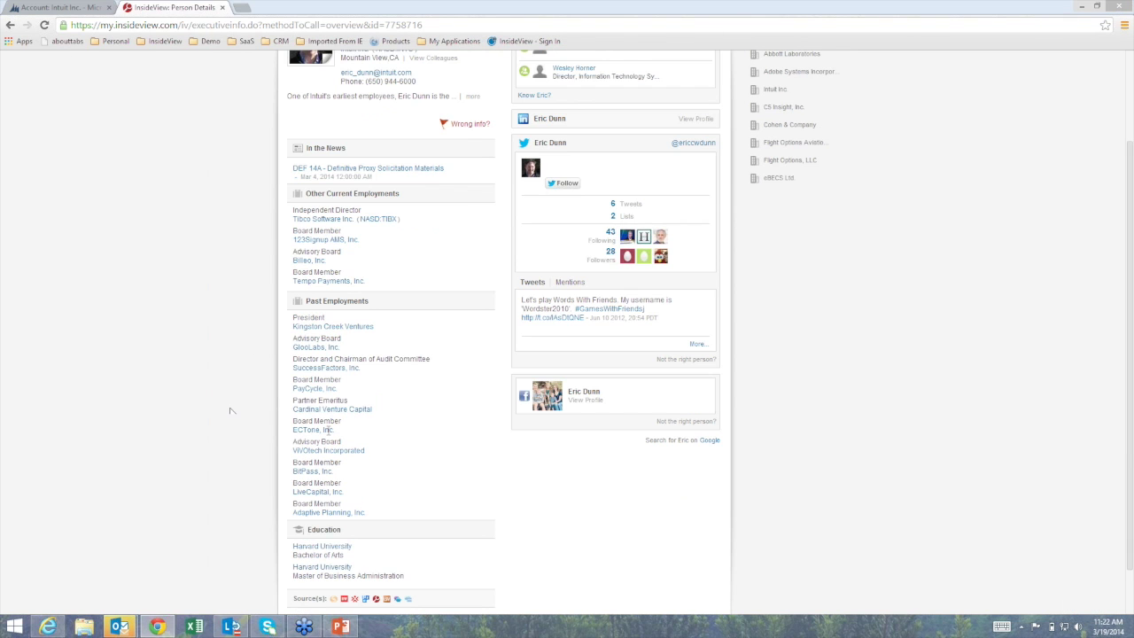
scroll(321, 496, "down", 1)
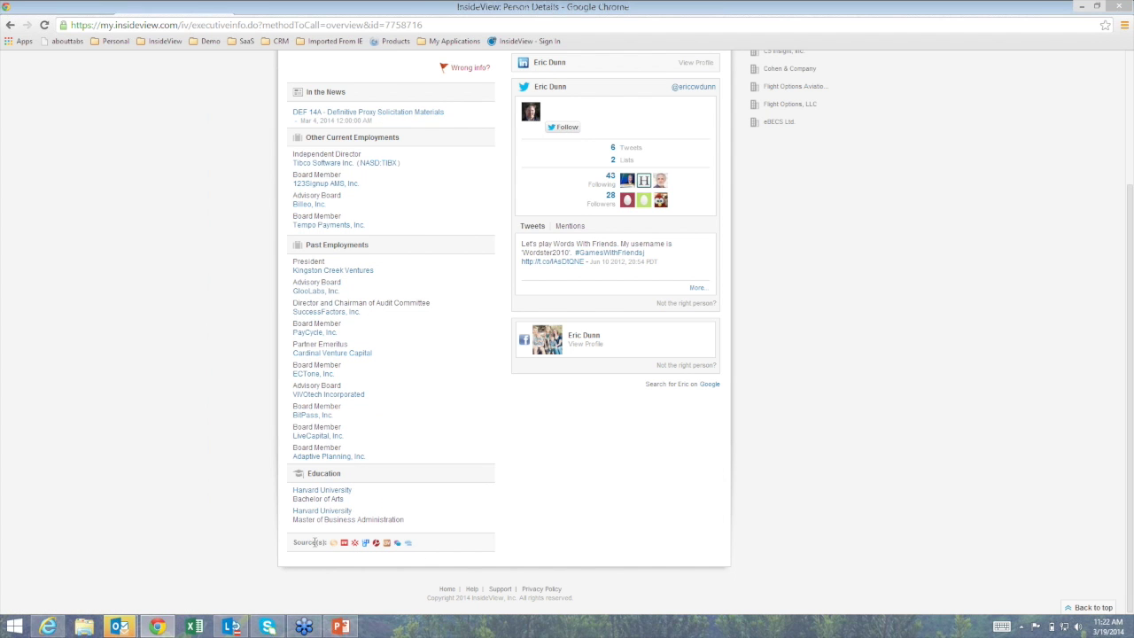
scroll(449, 525, "up", 1)
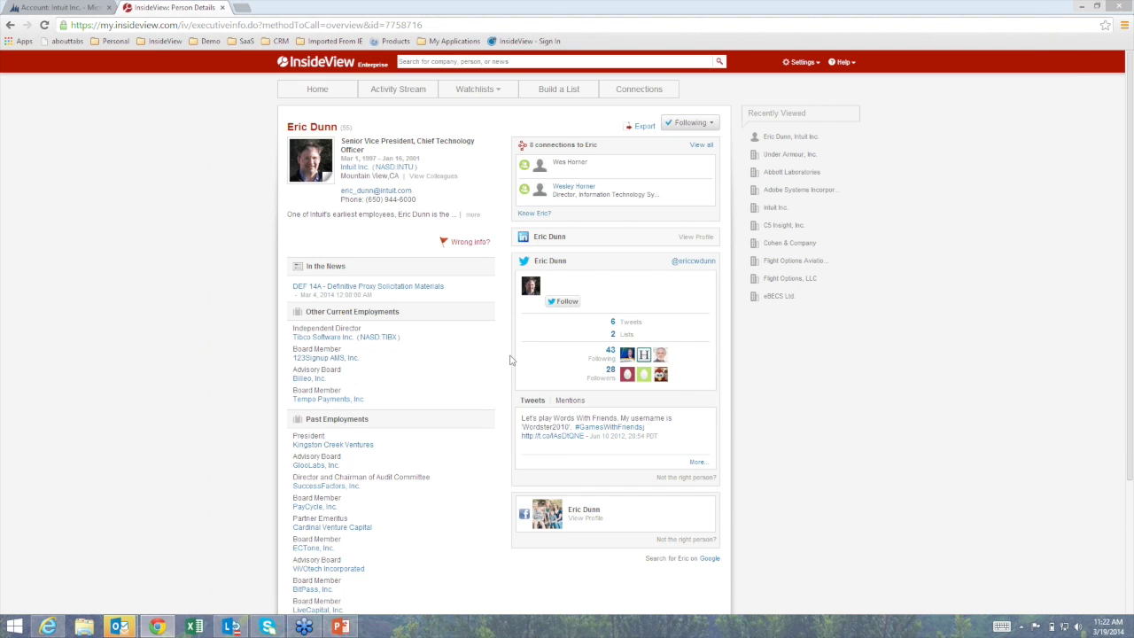
View the connections to the executive, open a referral request e-mail to InsideView's CEO, and close the draft unsent.
left_click(565, 147)
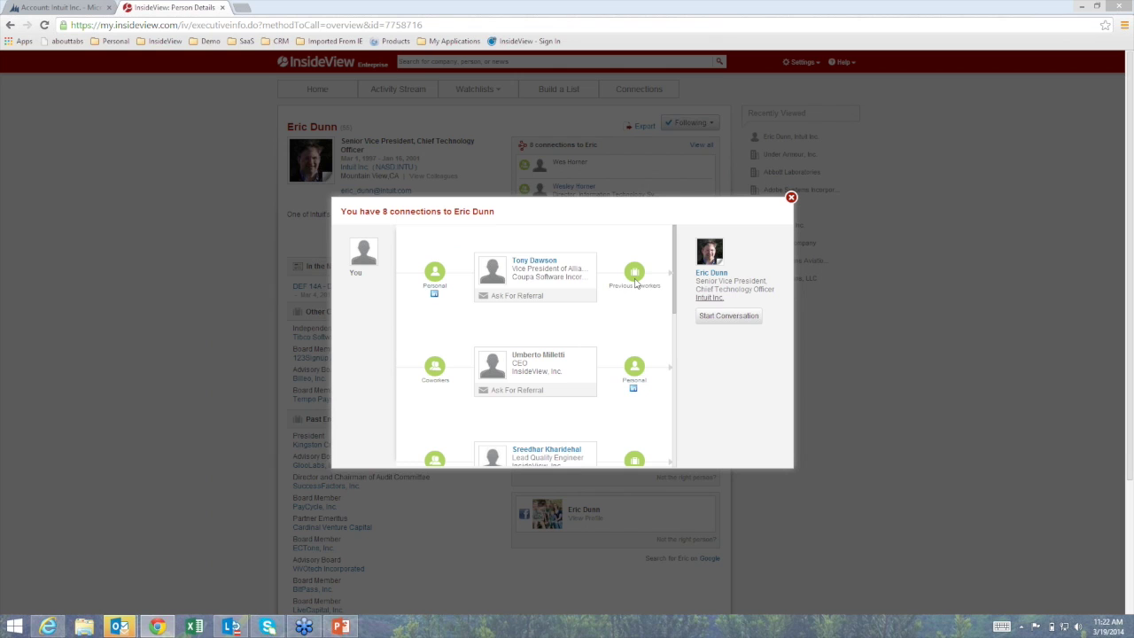
mouse_move(635, 278)
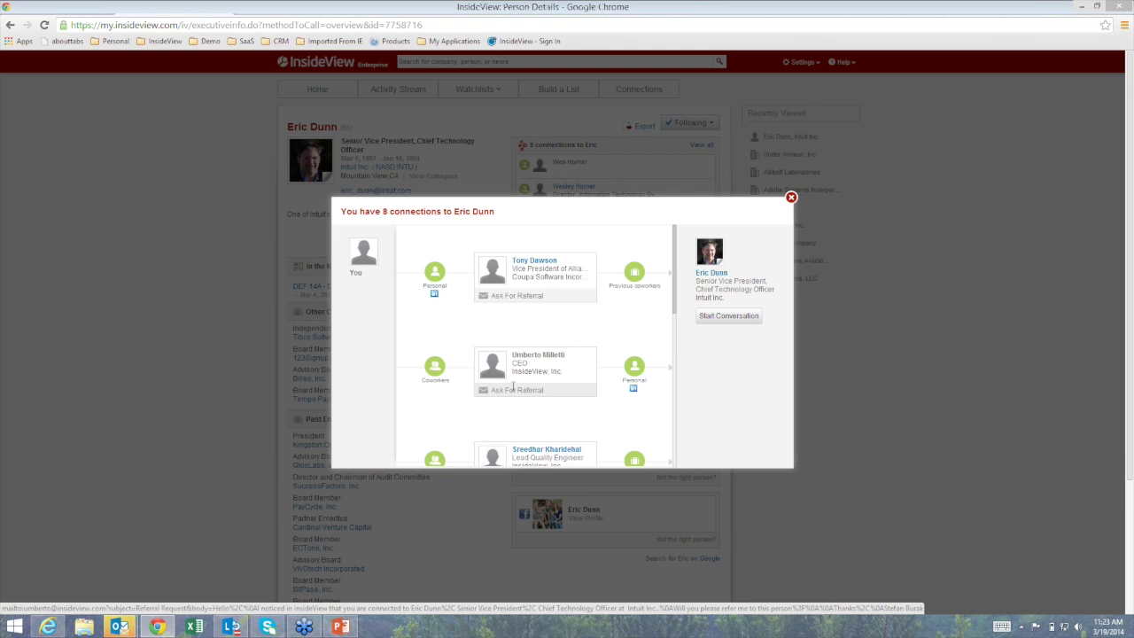
left_click(513, 386)
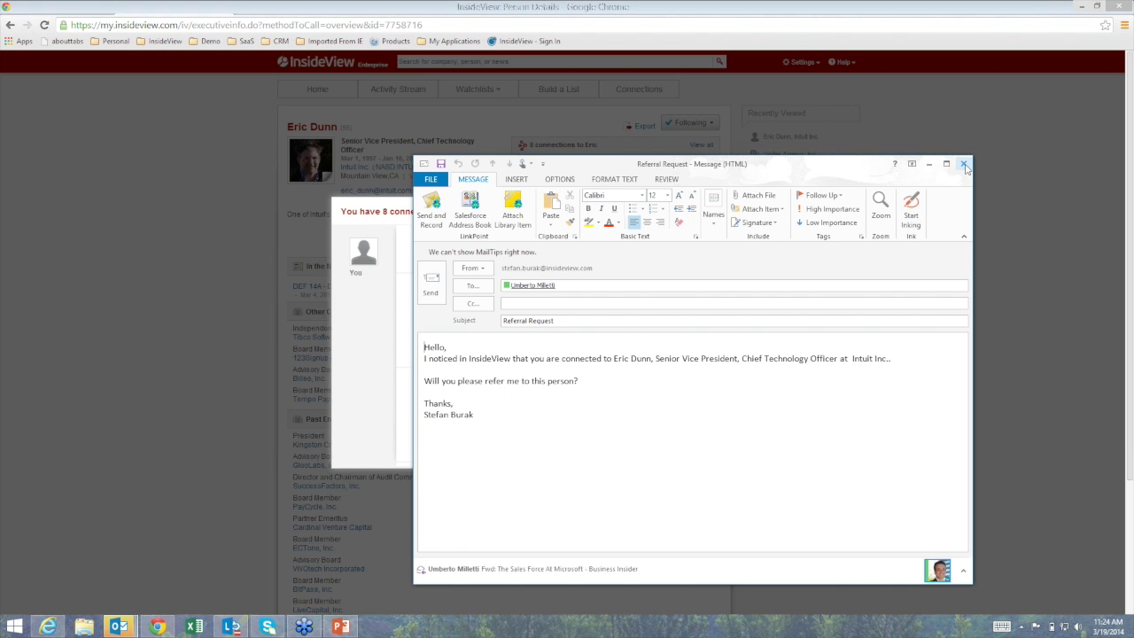
left_click(965, 166)
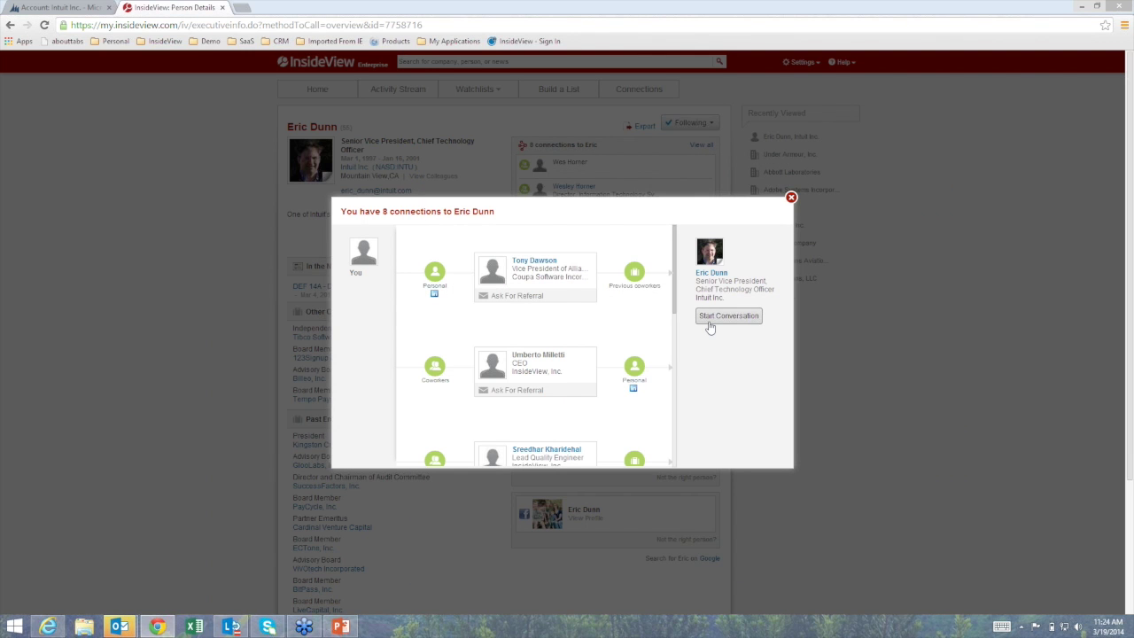
Show the conversation starters for the executive, including mutual connections, company tweets and compelling events.
left_click(728, 316)
mouse_move(519, 376)
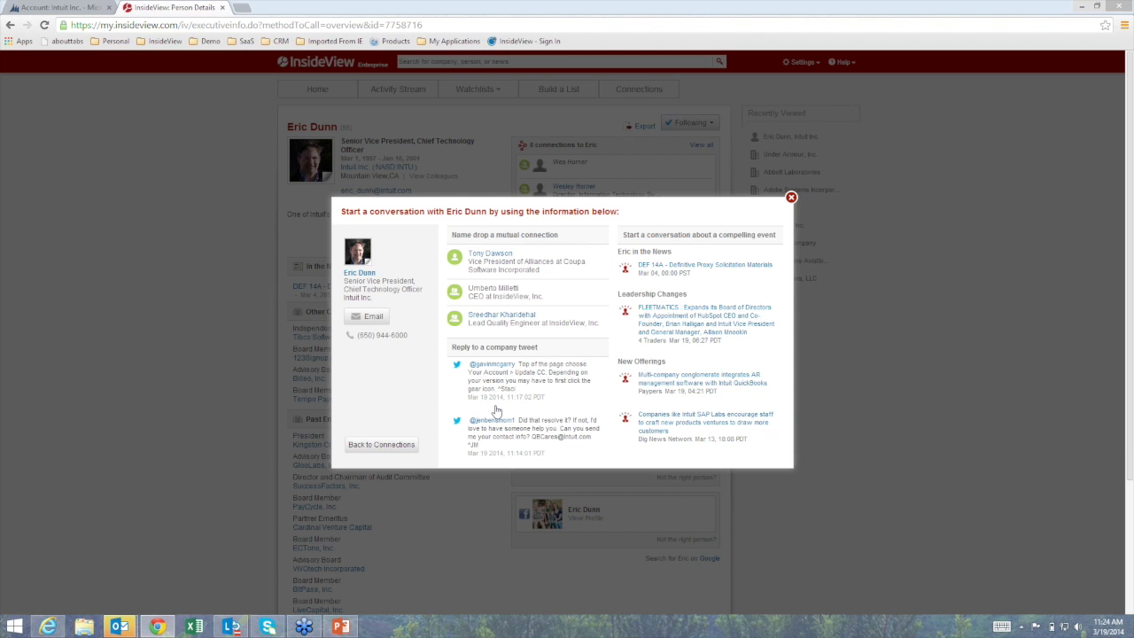
mouse_move(498, 415)
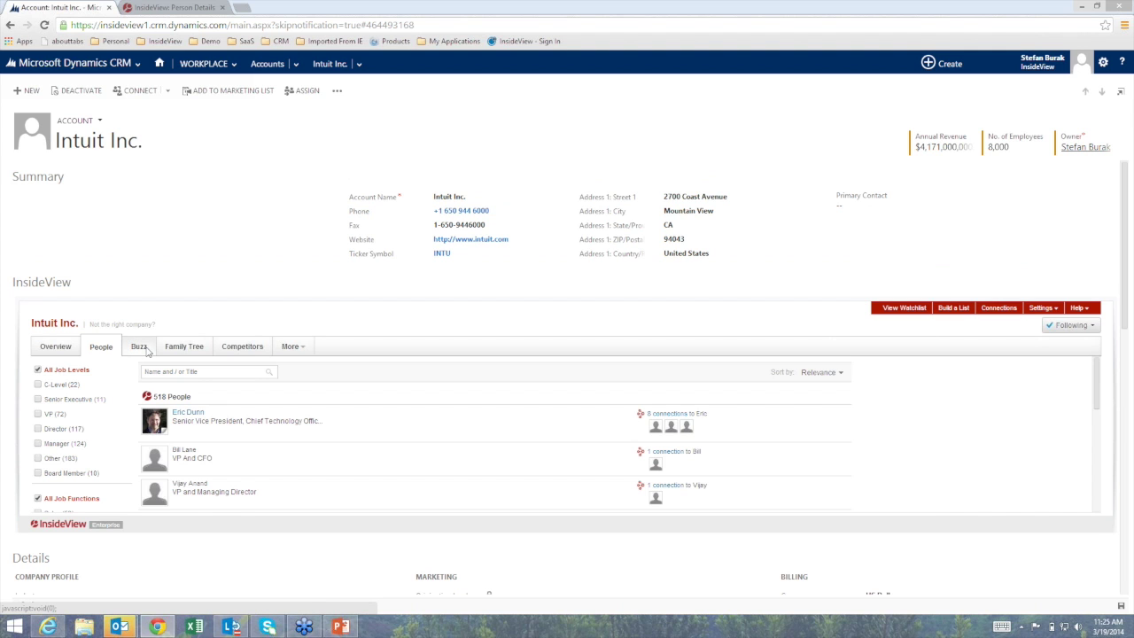
View Intuit's Buzz feed on the account record and browse the company's social media posts.
left_click(145, 350)
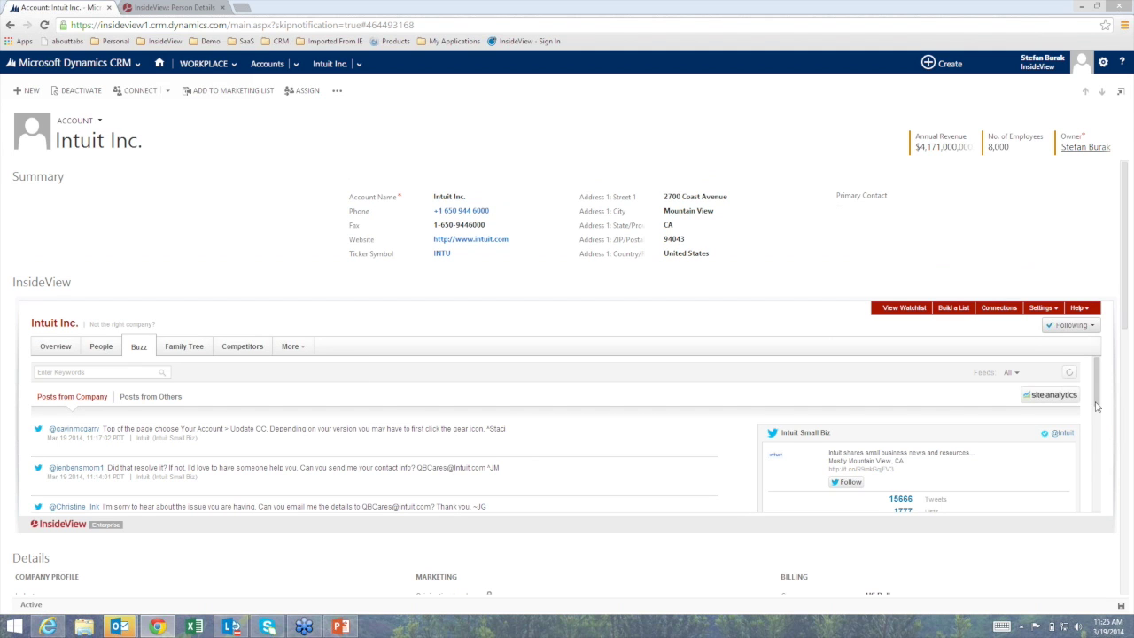
scroll(1100, 436, "down", 2)
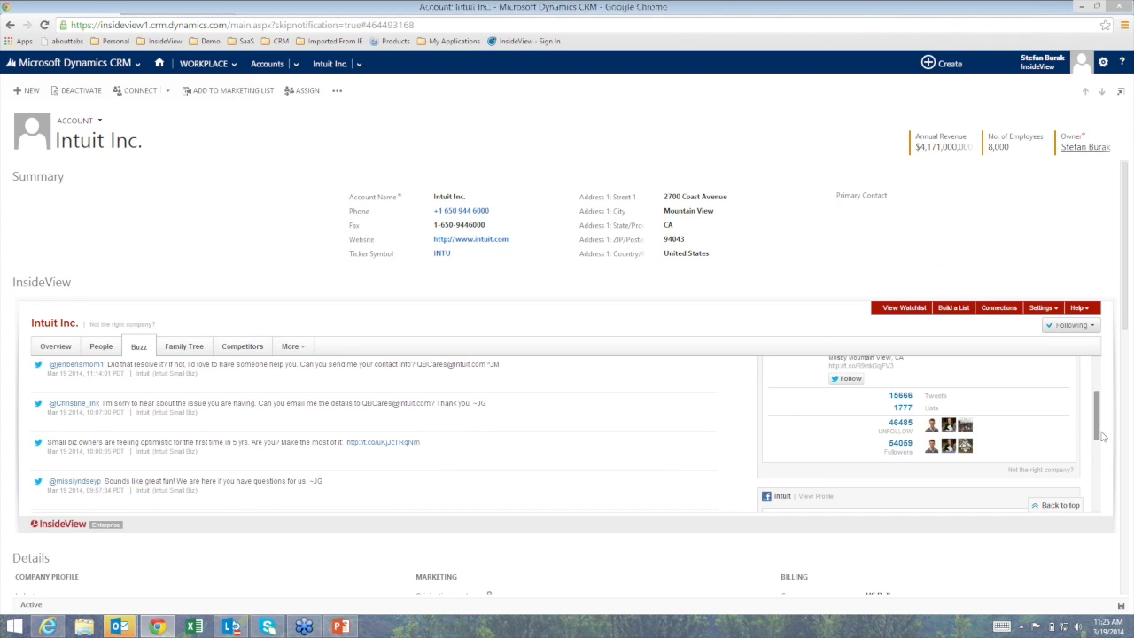
scroll(1107, 420, "up", 1)
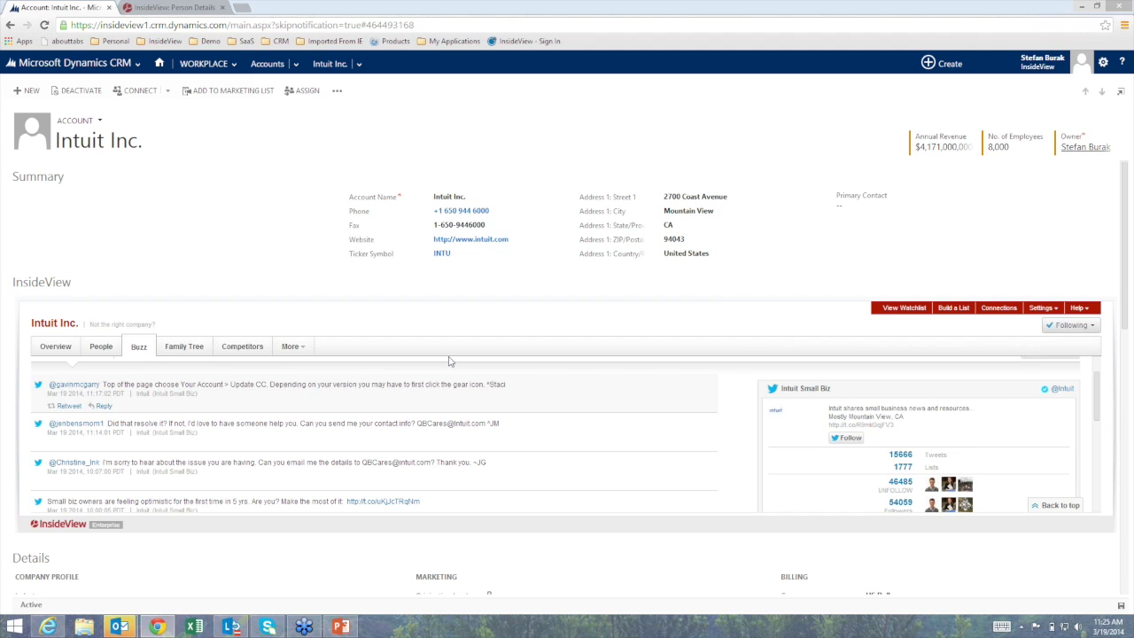
Examine Intuit's family tree with its subsidiaries and acquisitions, and show the company's competitors.
left_click(177, 348)
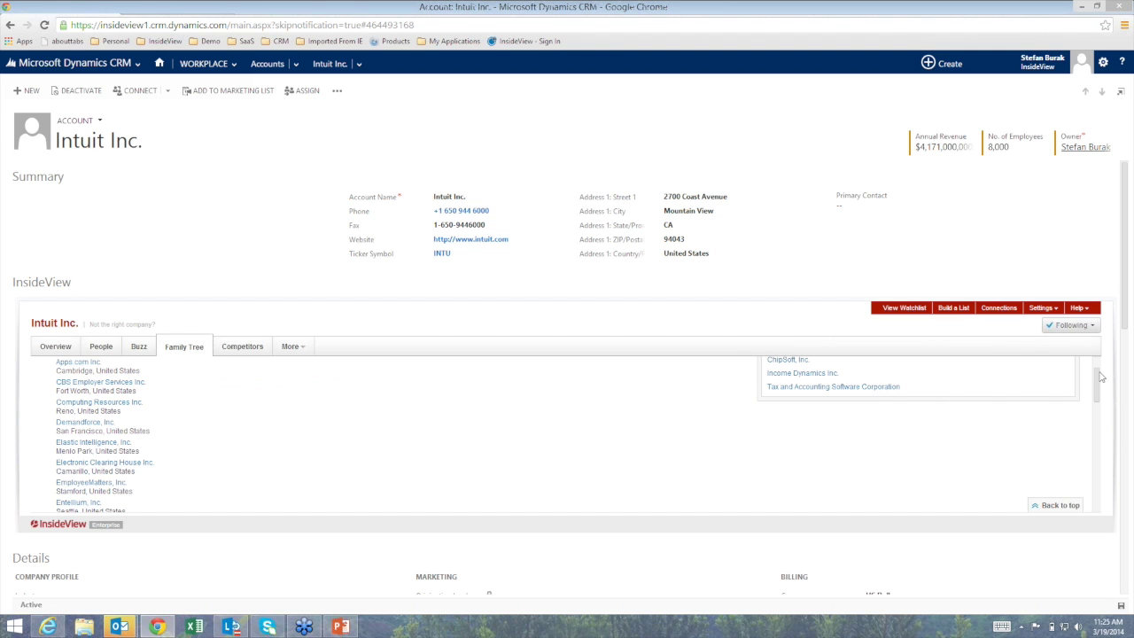
left_click_drag(1098, 379, 1097, 377)
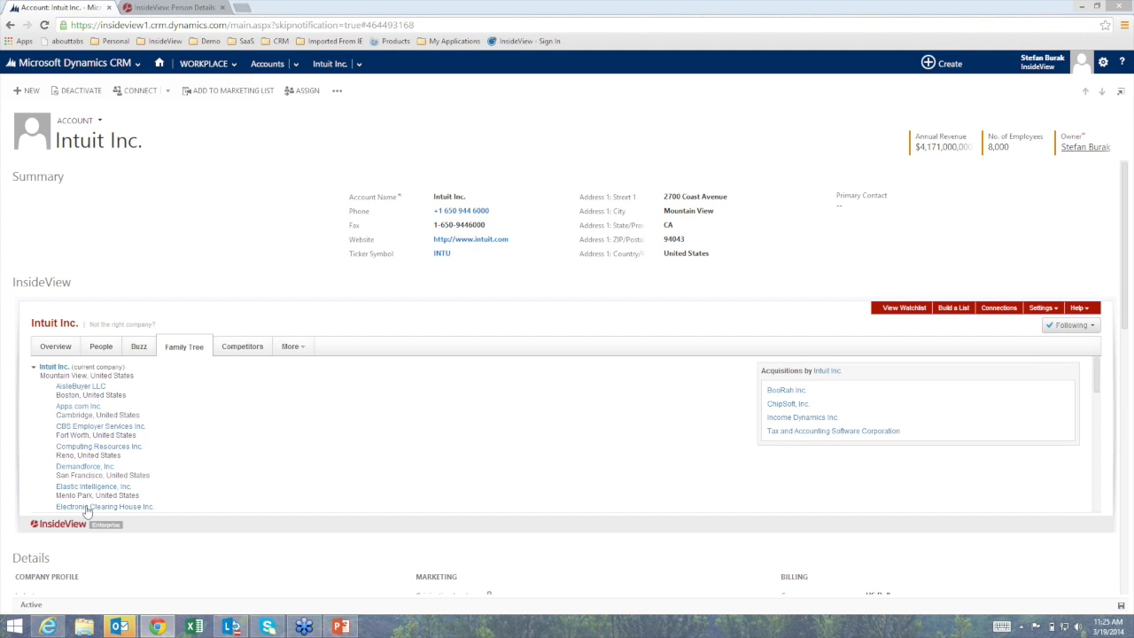
mouse_move(91, 471)
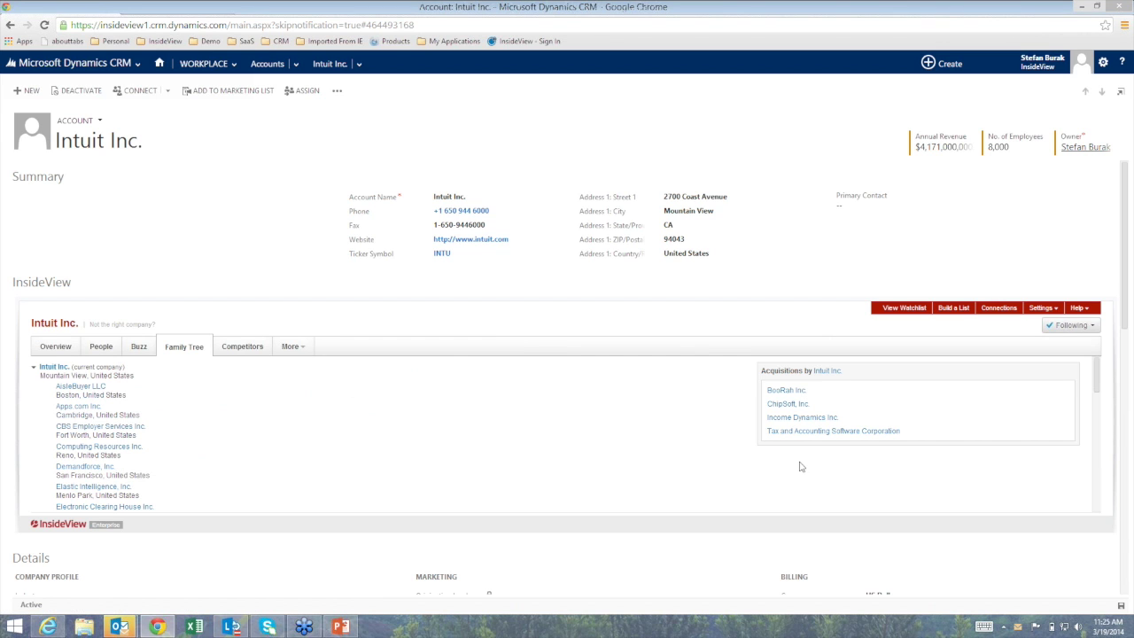
left_click(237, 350)
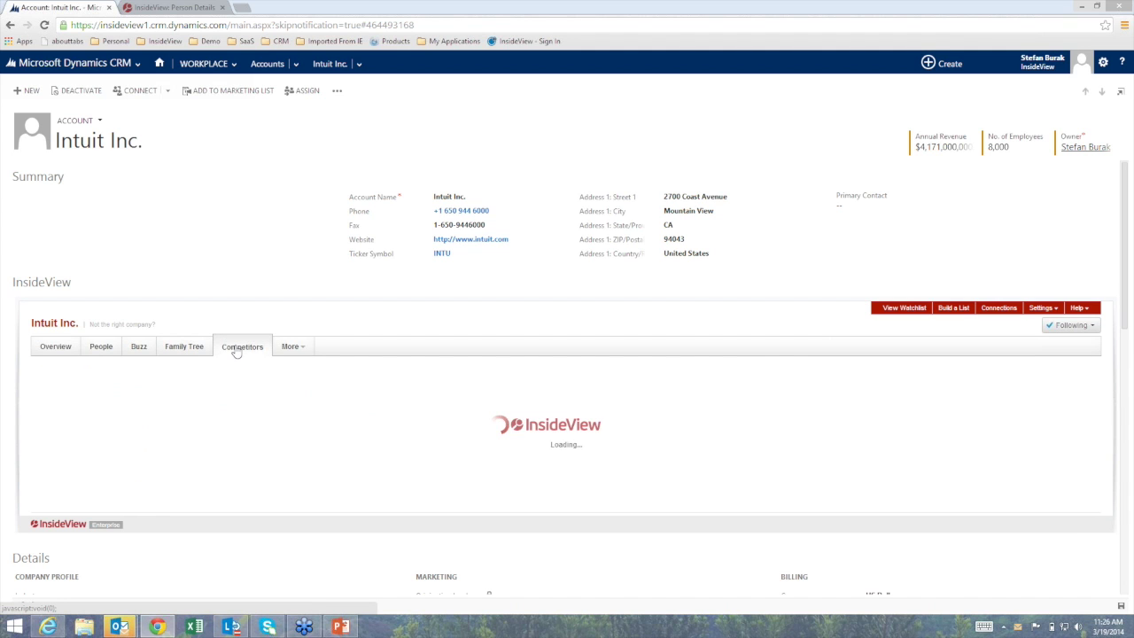
View Intuit's financials with the quarterly income statement data, and show all news about the company.
left_click(303, 353)
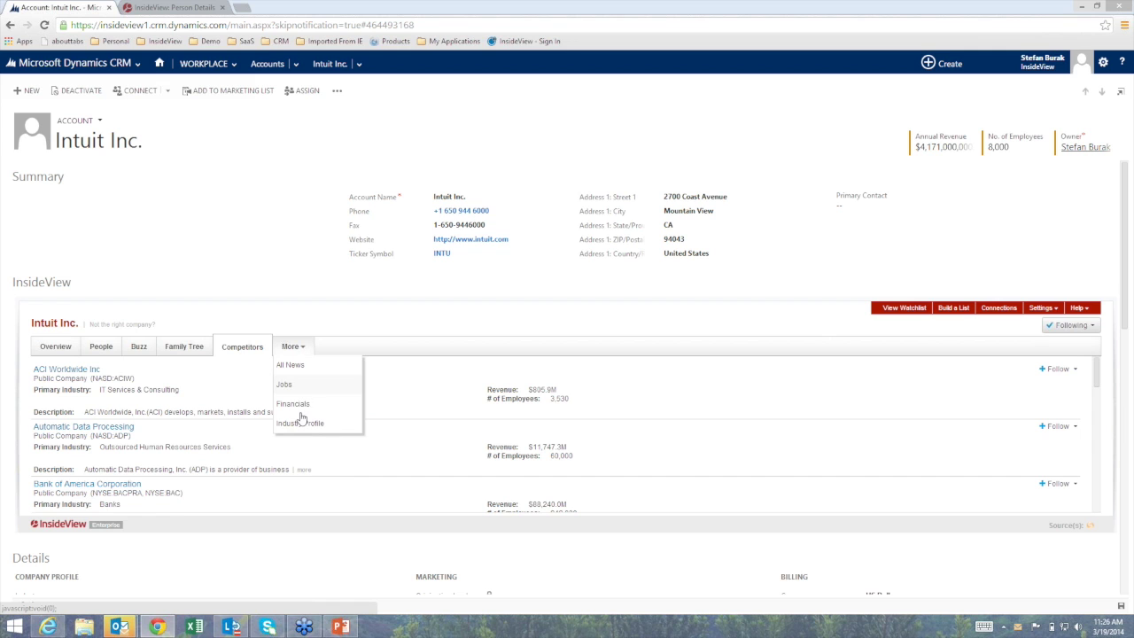
left_click(300, 412)
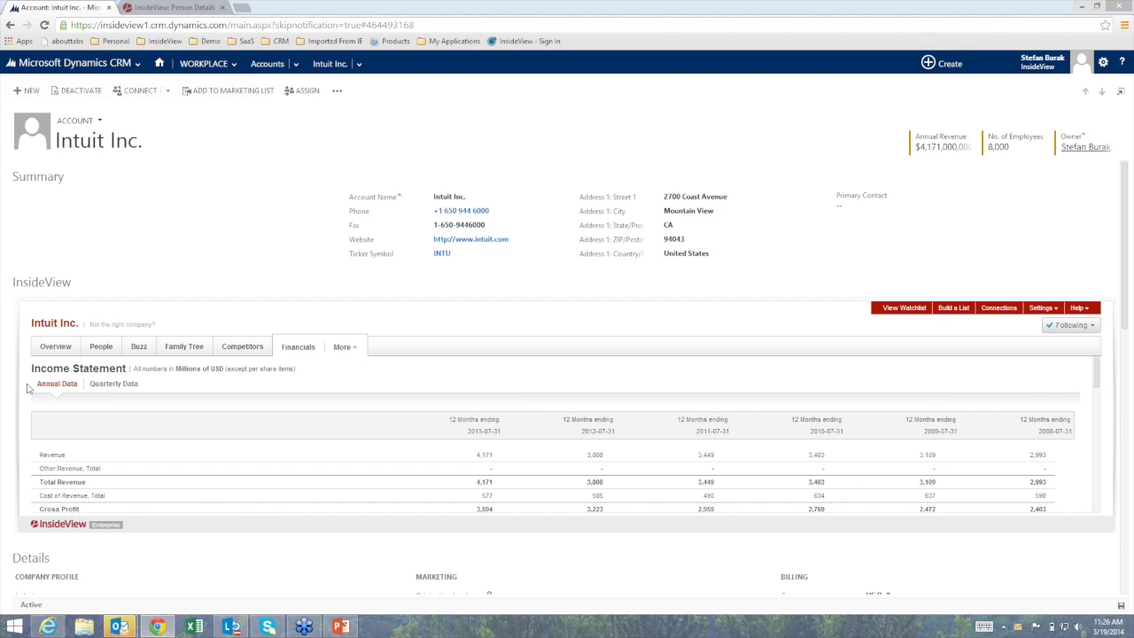
left_click(99, 384)
left_click(353, 349)
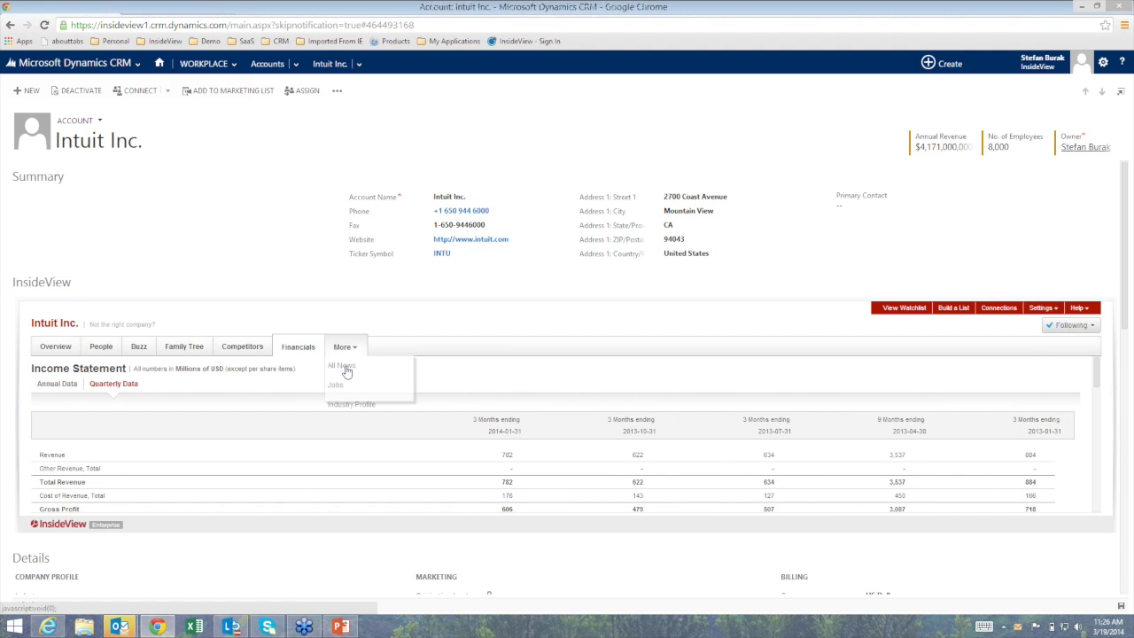
left_click(342, 365)
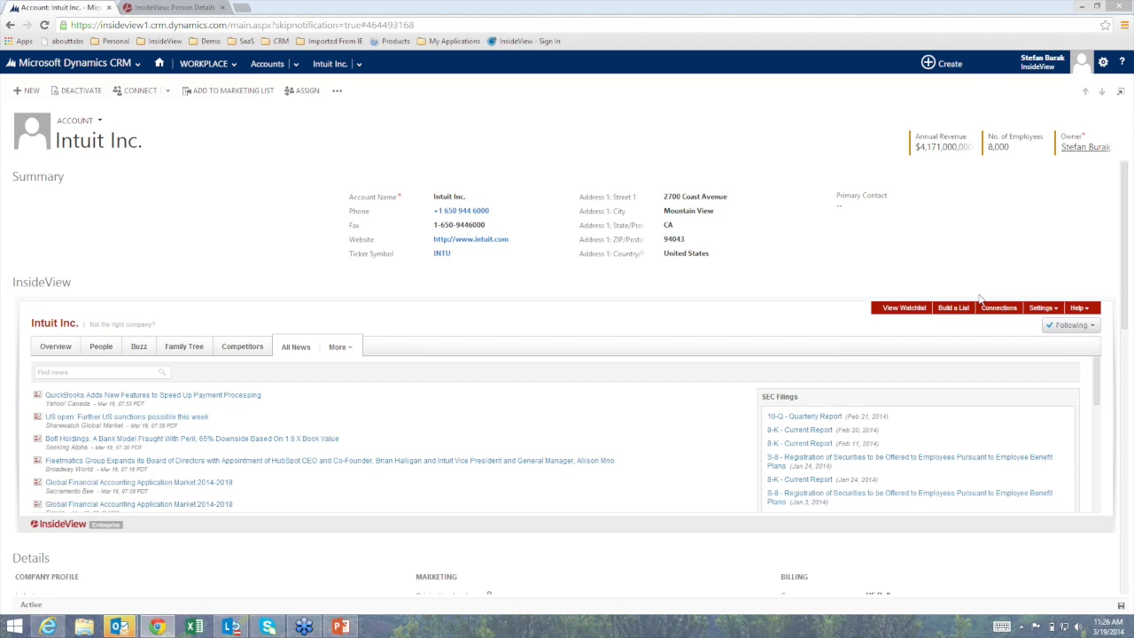
Start building a company list and save a new geographic territory named West US covering California, Oregon and Washington.
left_click(956, 310)
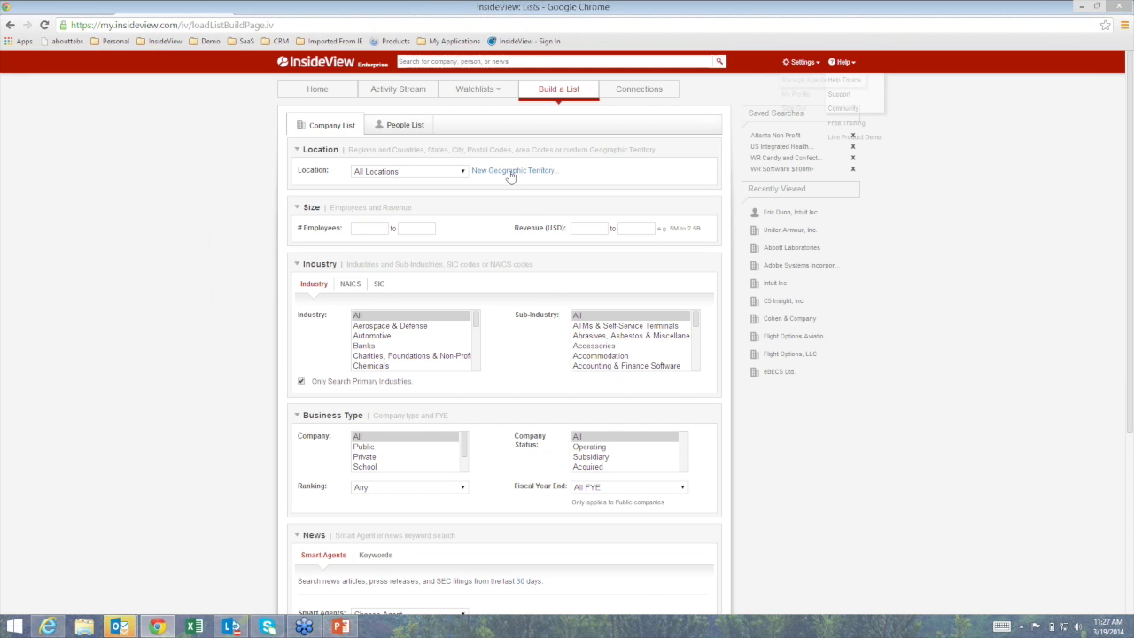
left_click(510, 172)
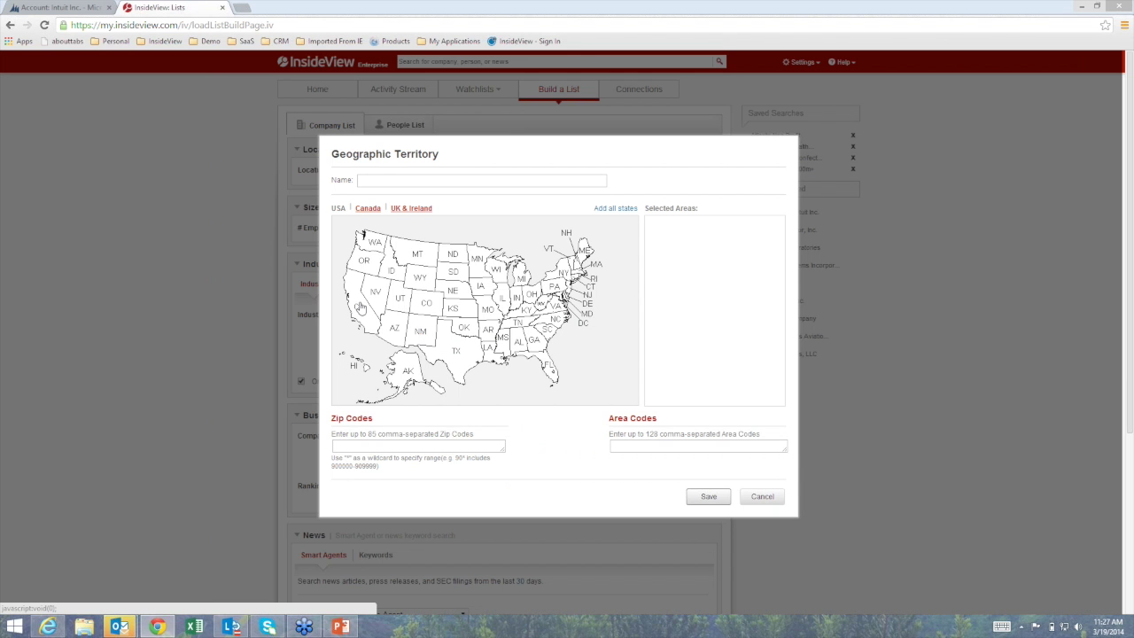
left_click(358, 303)
left_click(368, 257)
left_click(374, 246)
left_click(428, 180)
type("West US")
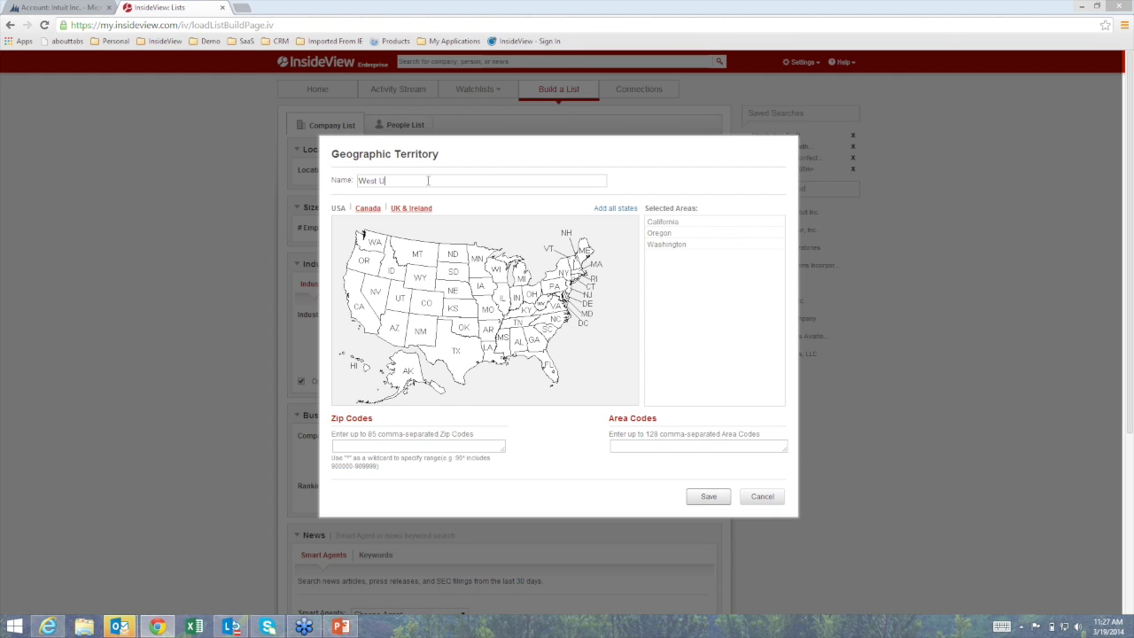
left_click(709, 497)
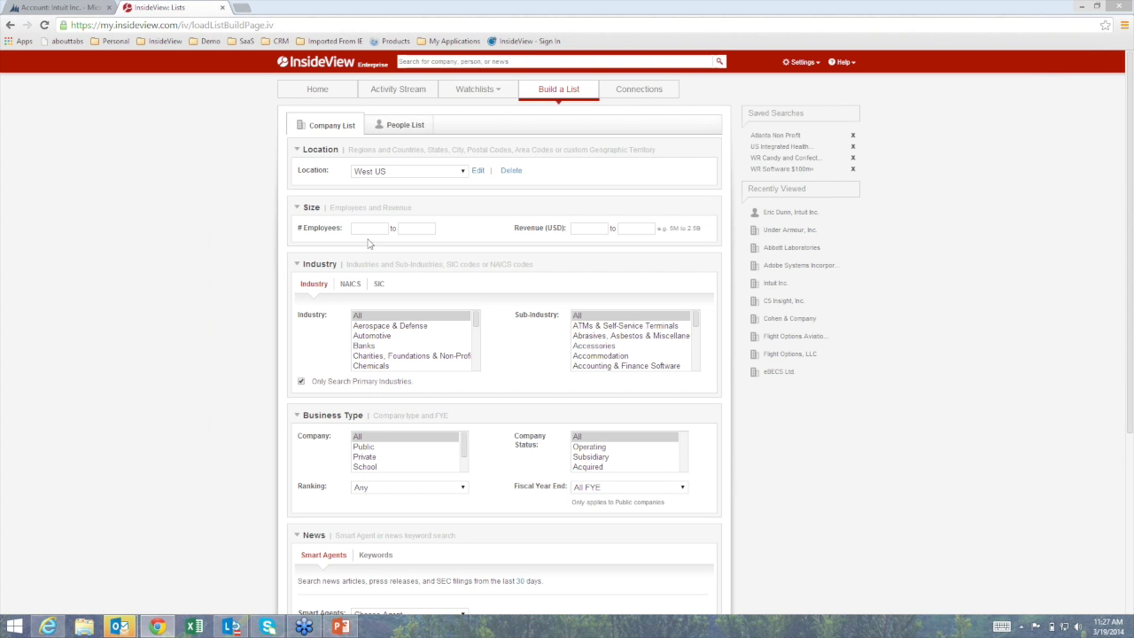
Set the minimum size to 100 employees and 100m revenue, choose the Banks industry, and run the company list search.
type("100")
left_click(579, 229)
type("100m")
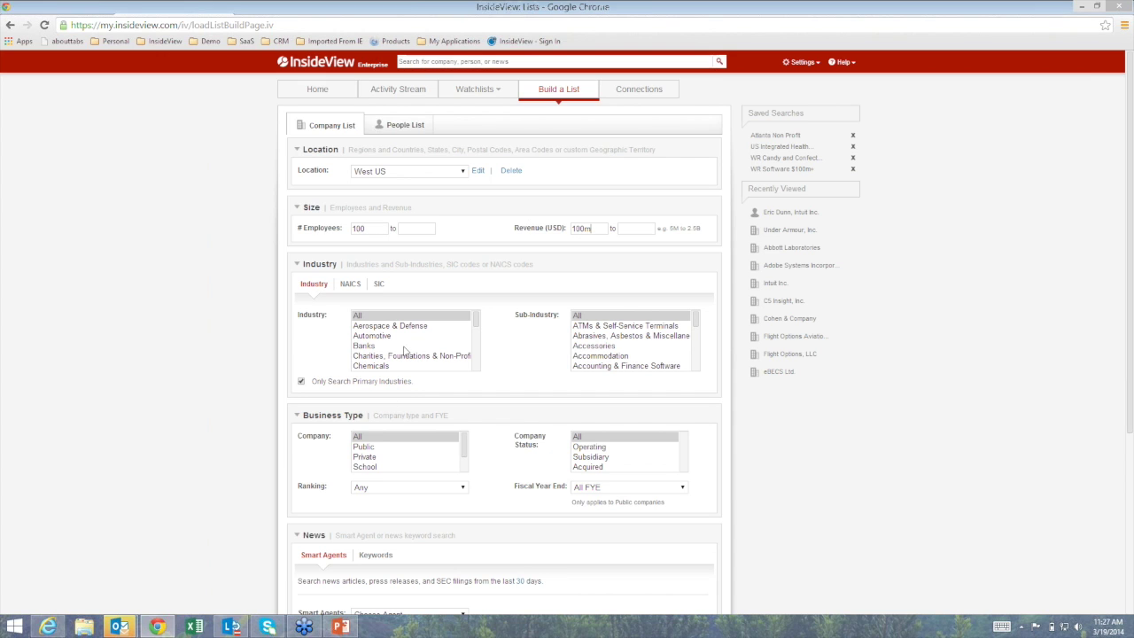
left_click(404, 348)
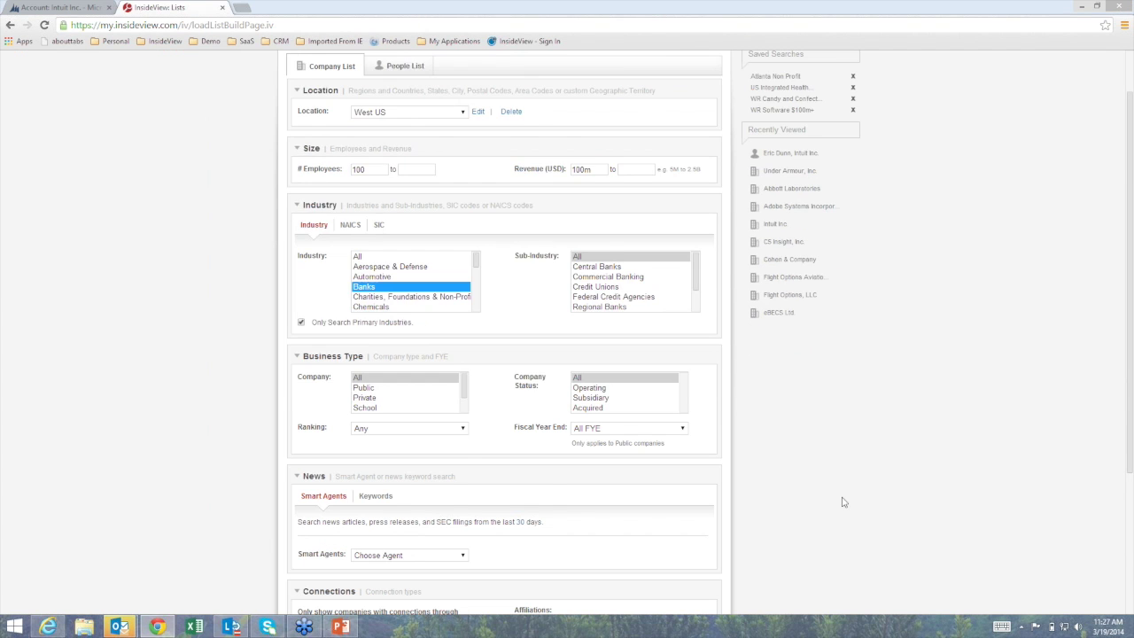
scroll(842, 502, "down", 2)
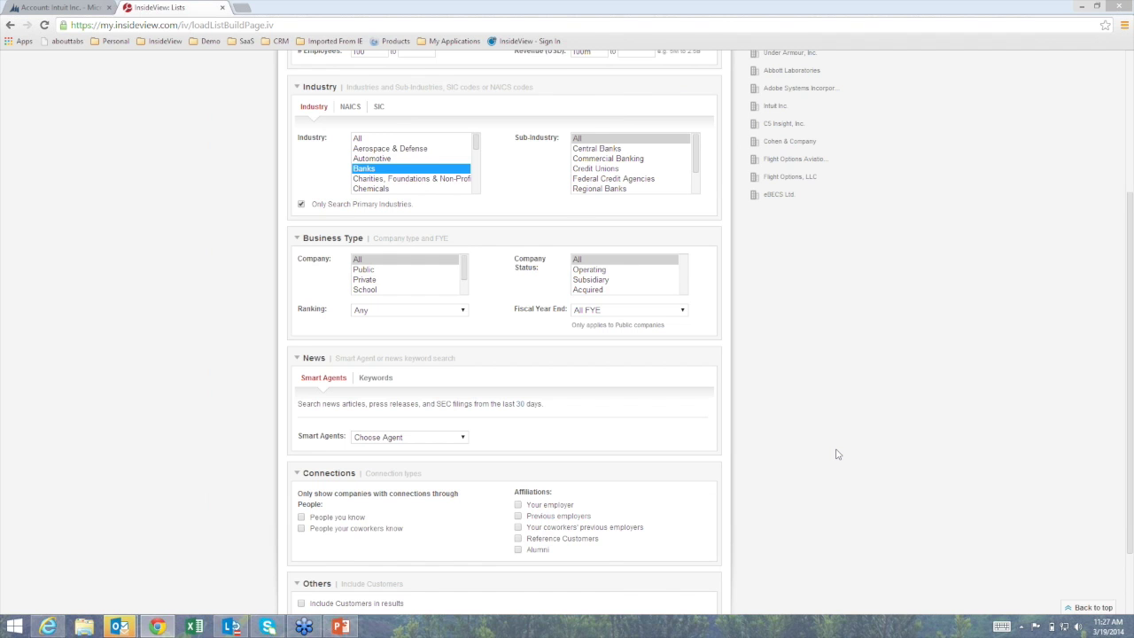
scroll(837, 454, "down", 1)
left_click(643, 579)
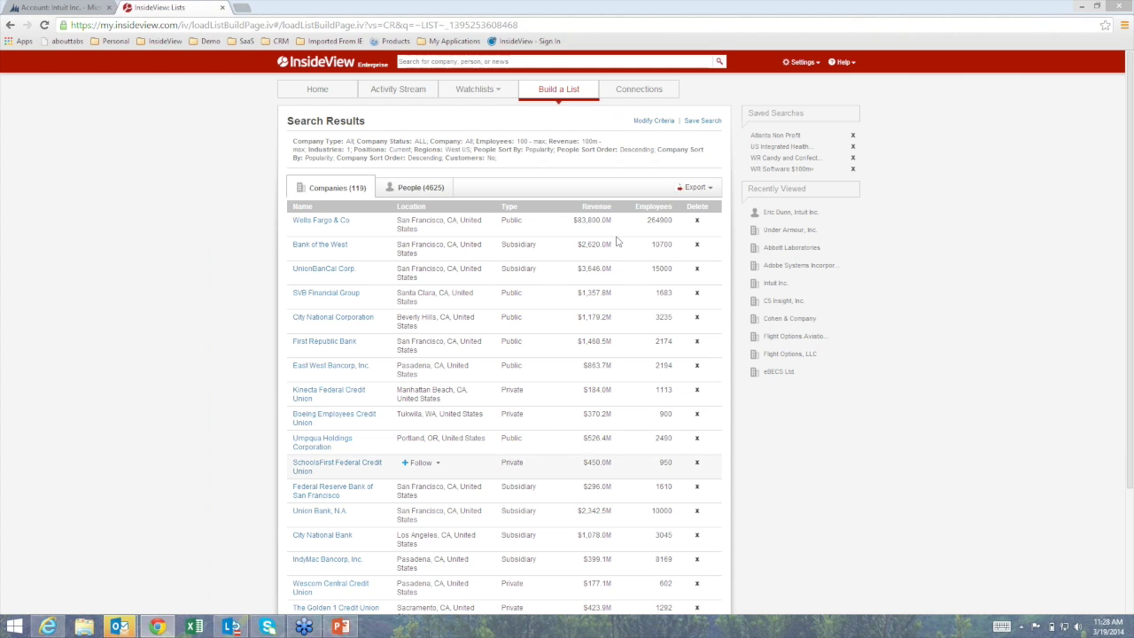
Check the export options for the search results and show the people found at the matching companies.
left_click(699, 189)
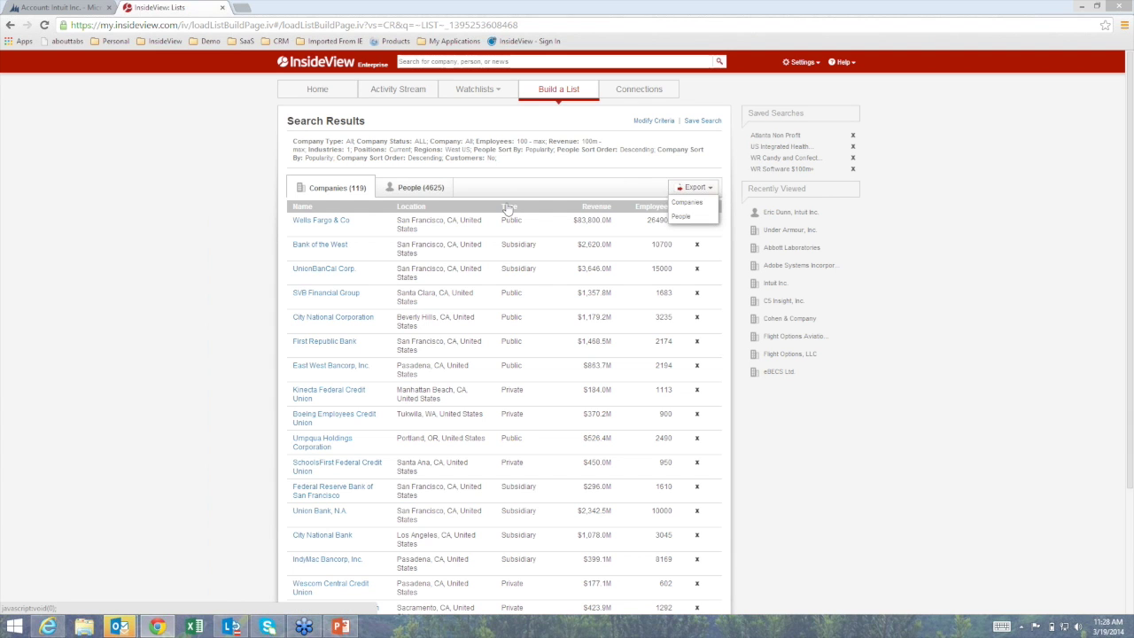
left_click(433, 189)
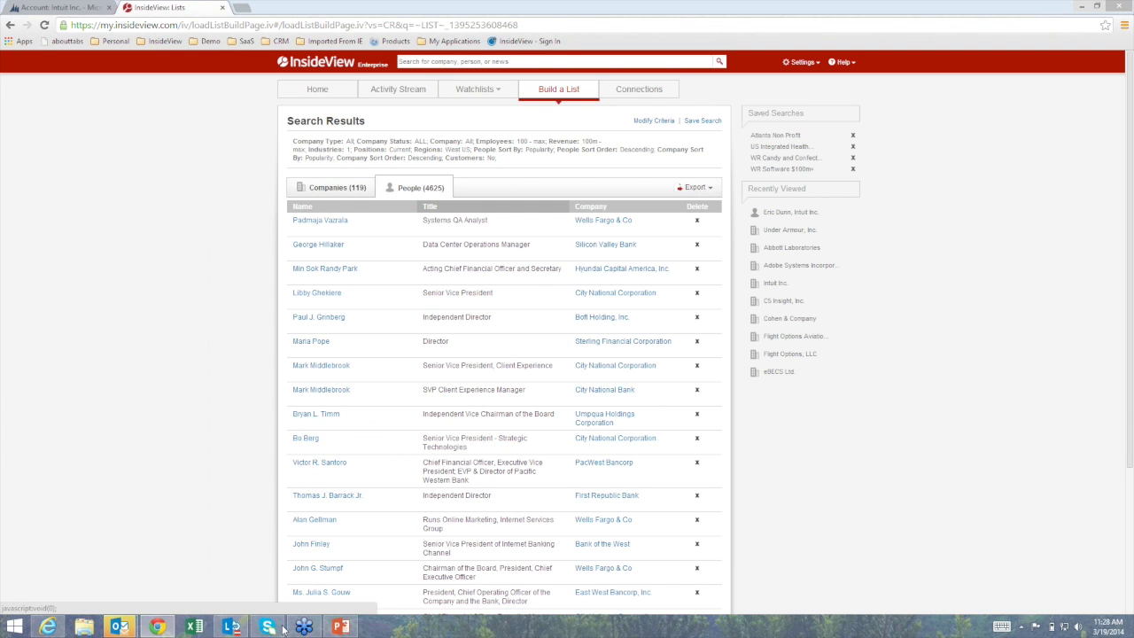
mouse_move(340, 627)
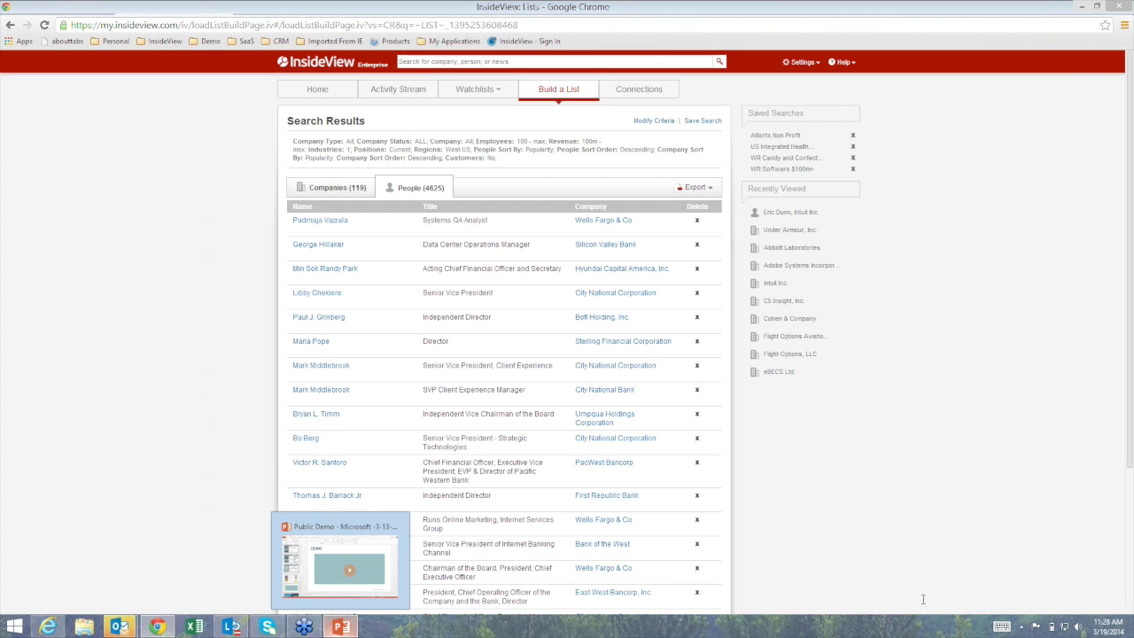